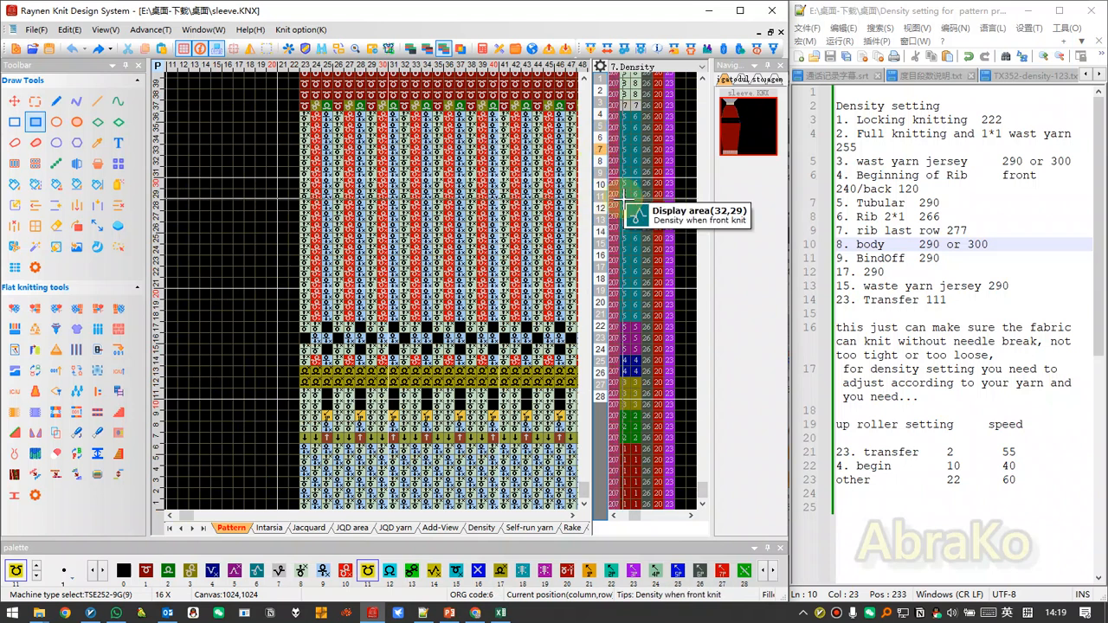
Examine the front knit, back knit and partial jacquard density columns and the list of density types available for them.
{"action": "left_click", "coordinate": [637, 184]}
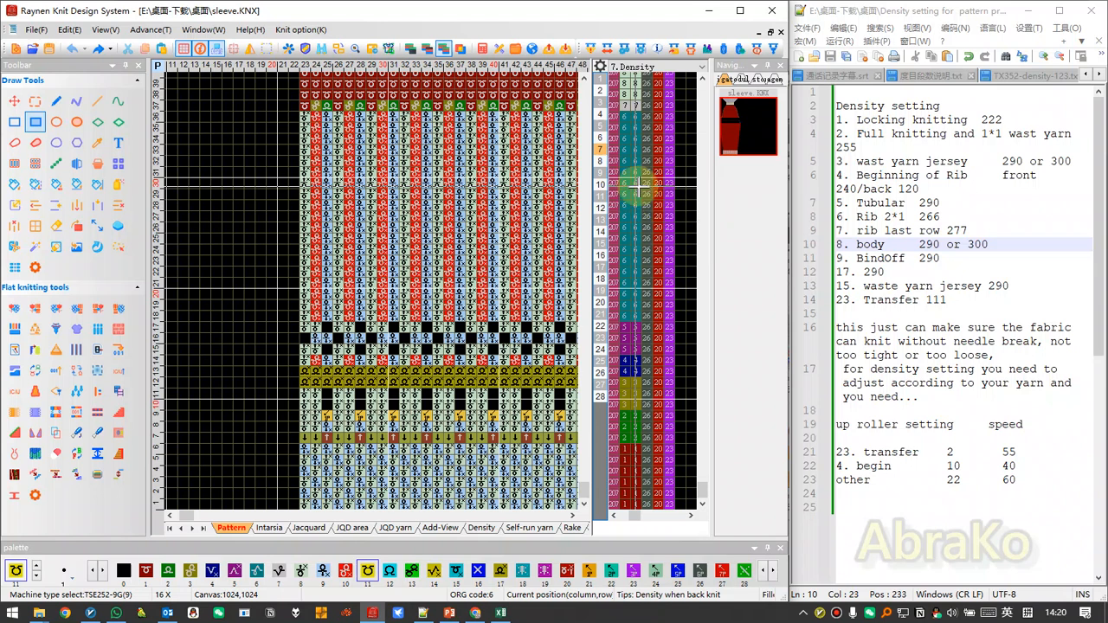
{"action": "left_click", "coordinate": [647, 182]}
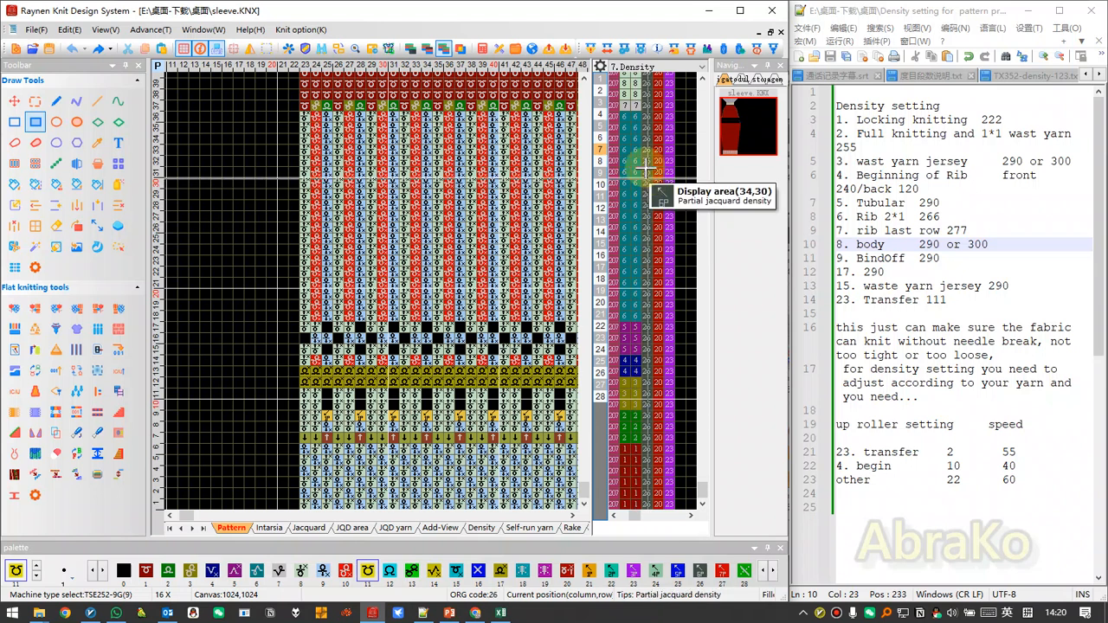
{"action": "right_click", "coordinate": [647, 170]}
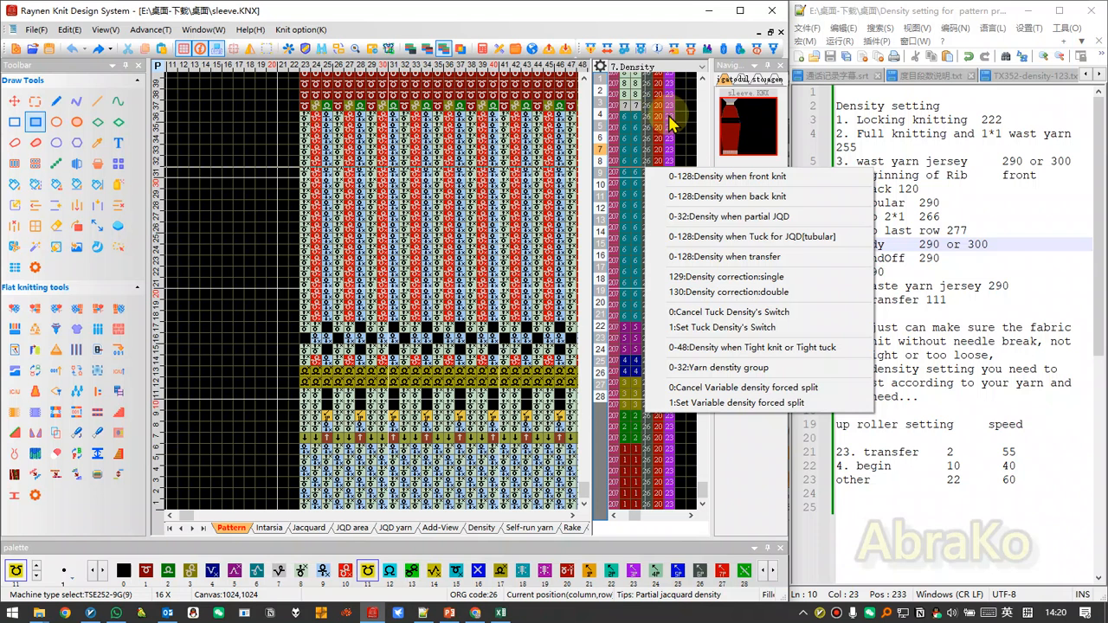
{"action": "left_click", "coordinate": [575, 15]}
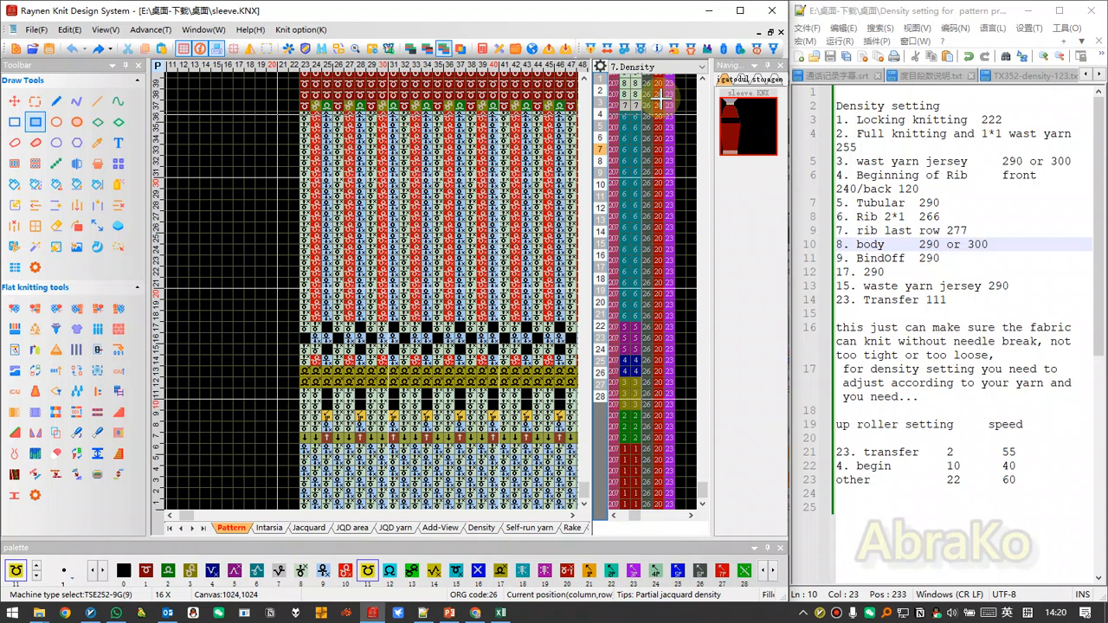
Examine the locking knitting rows in density group 1 and highlight their density value in the notes.
{"action": "scroll", "coordinate": [381, 357], "scroll_direction": "up", "scroll_amount": 1}
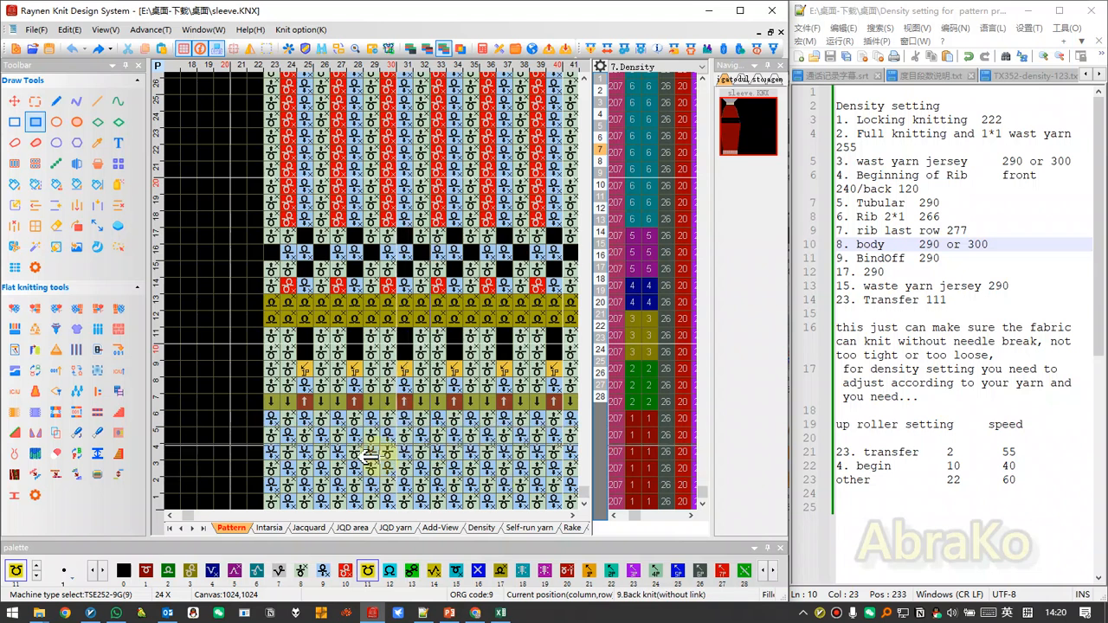
{"action": "scroll", "coordinate": [374, 457], "scroll_direction": "down", "scroll_amount": 1}
{"action": "scroll", "coordinate": [370, 494], "scroll_direction": "up", "scroll_amount": 2}
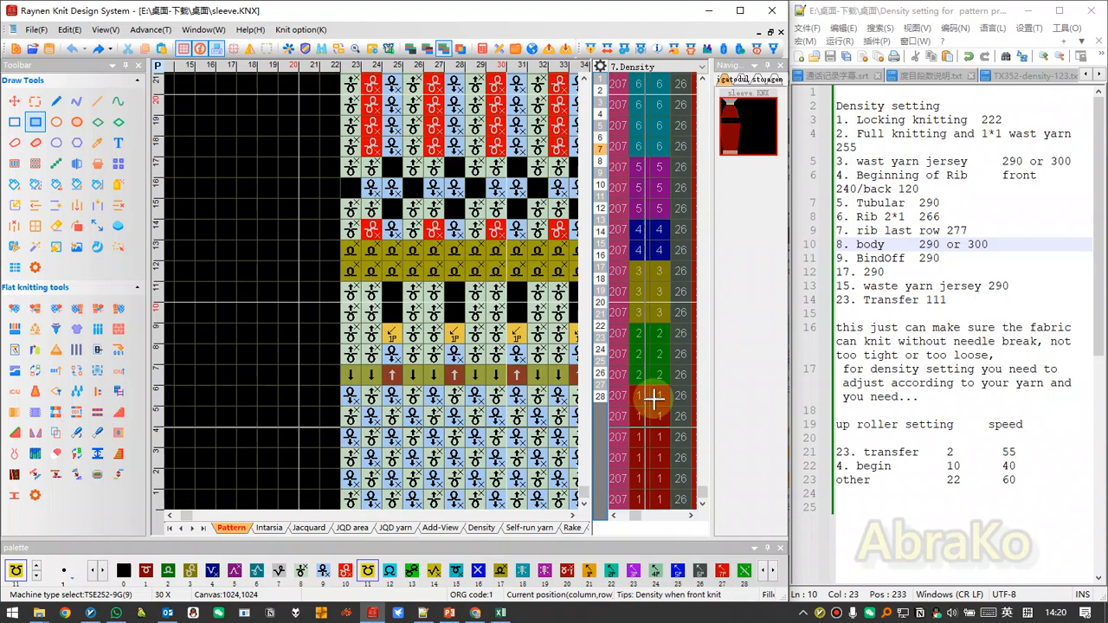
{"action": "left_click_drag", "start_coordinate": [348, 395], "coordinate": [522, 502]}
{"action": "scroll", "coordinate": [474, 440], "scroll_direction": "down", "scroll_amount": 1}
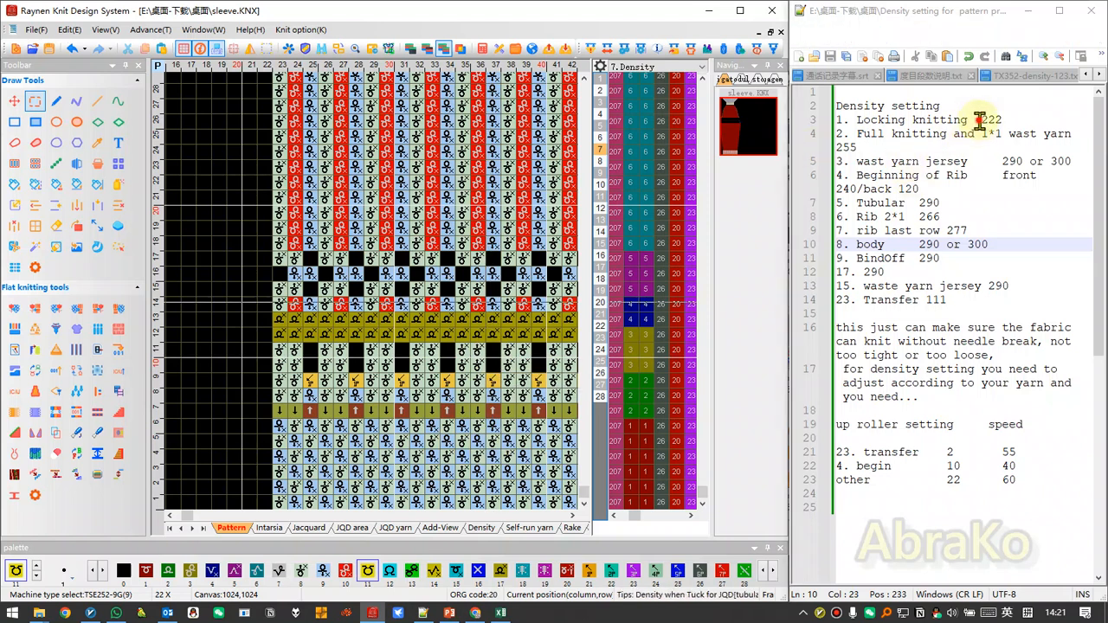
{"action": "left_click_drag", "start_coordinate": [979, 120], "coordinate": [1036, 121]}
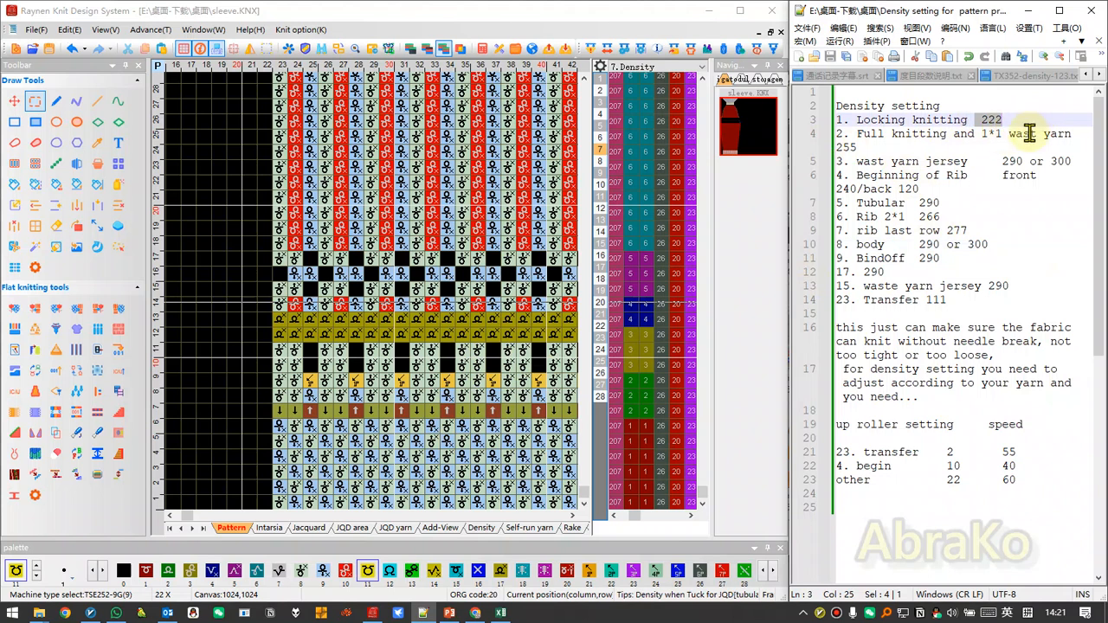
Highlight the density for full knitting and 1*1 waste yarn, and then the waste yarn jersey entry in the notes.
{"action": "left_click", "coordinate": [1030, 133]}
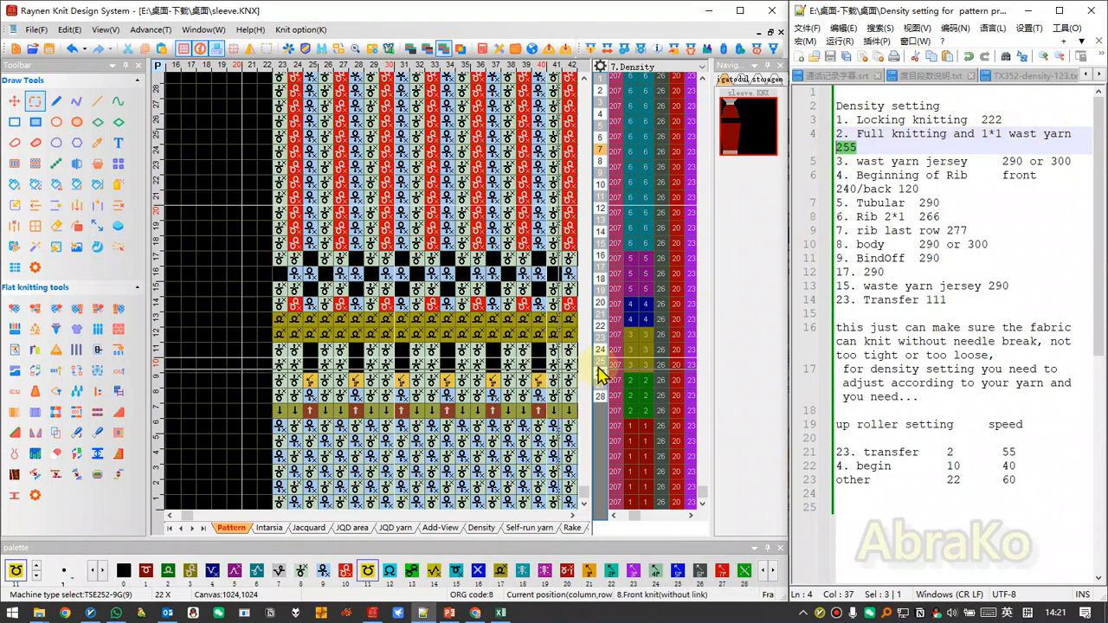
{"action": "left_click", "coordinate": [639, 351]}
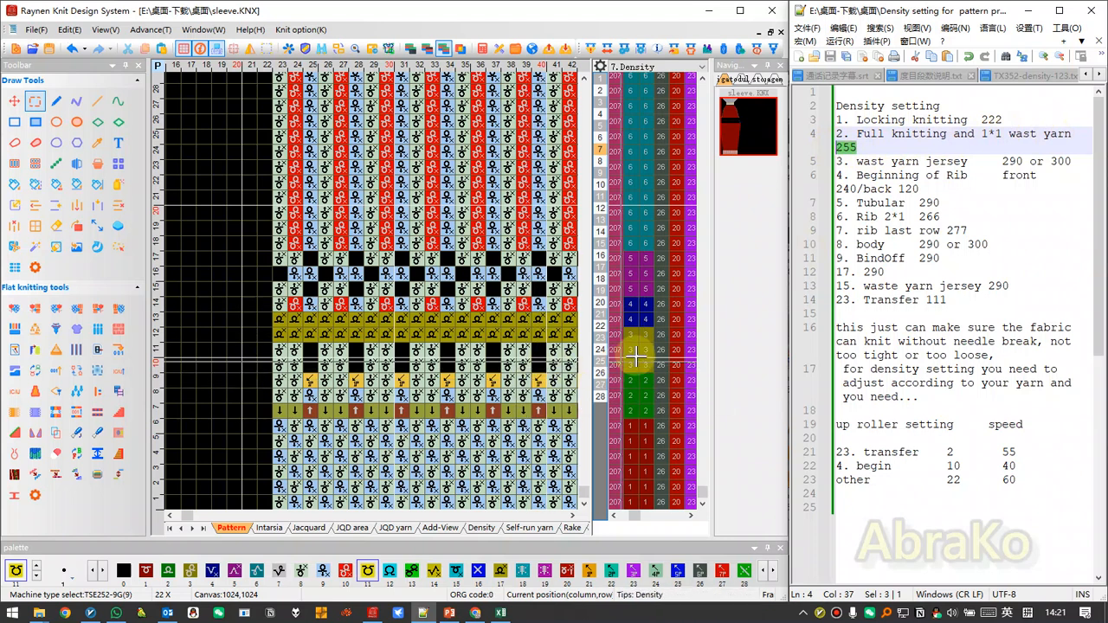
{"action": "left_click", "coordinate": [954, 162]}
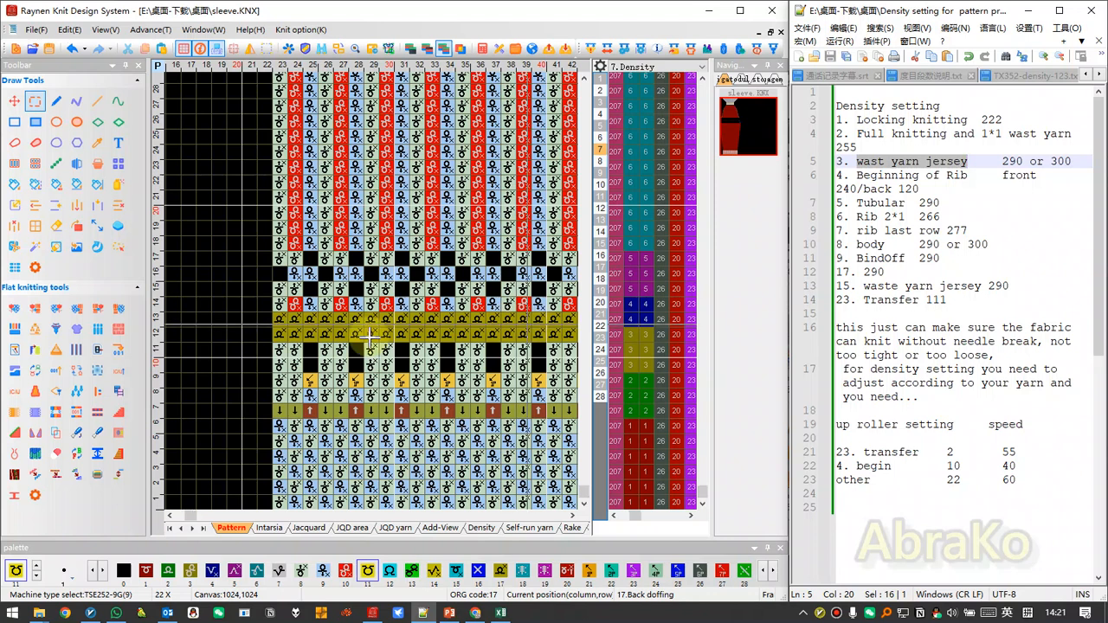
Compare the beginning-of-rib rows in group 4 and the tubular rows in group 5 with their density entries in the notes.
{"action": "scroll", "coordinate": [370, 338], "scroll_direction": "down", "scroll_amount": 3}
{"action": "scroll", "coordinate": [371, 334], "scroll_direction": "up", "scroll_amount": 3}
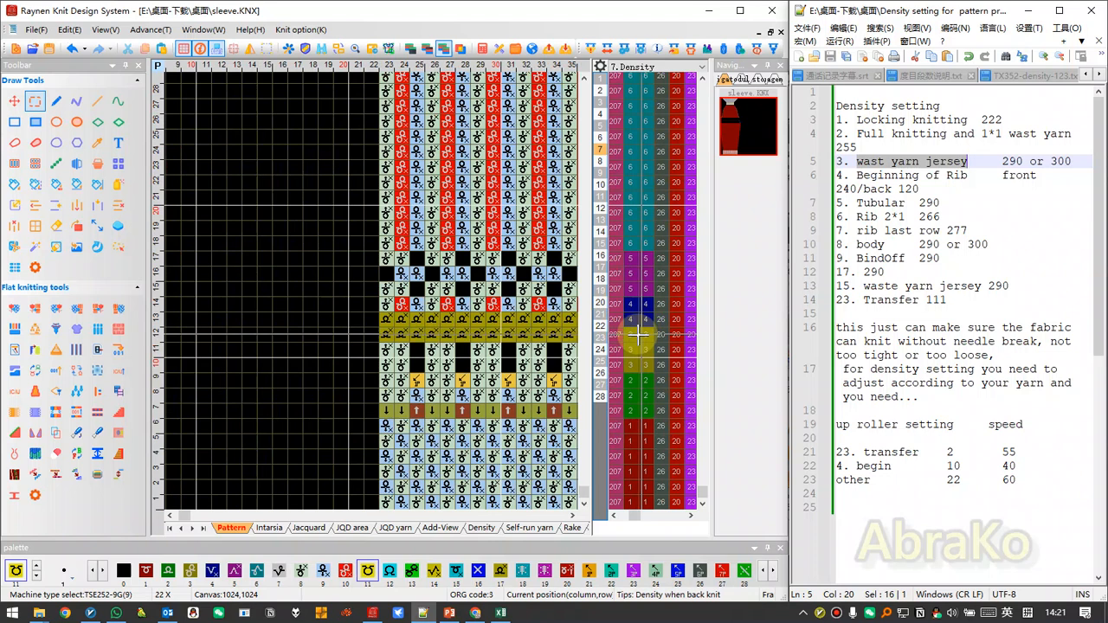
{"action": "scroll", "coordinate": [379, 286], "scroll_direction": "up", "scroll_amount": 1}
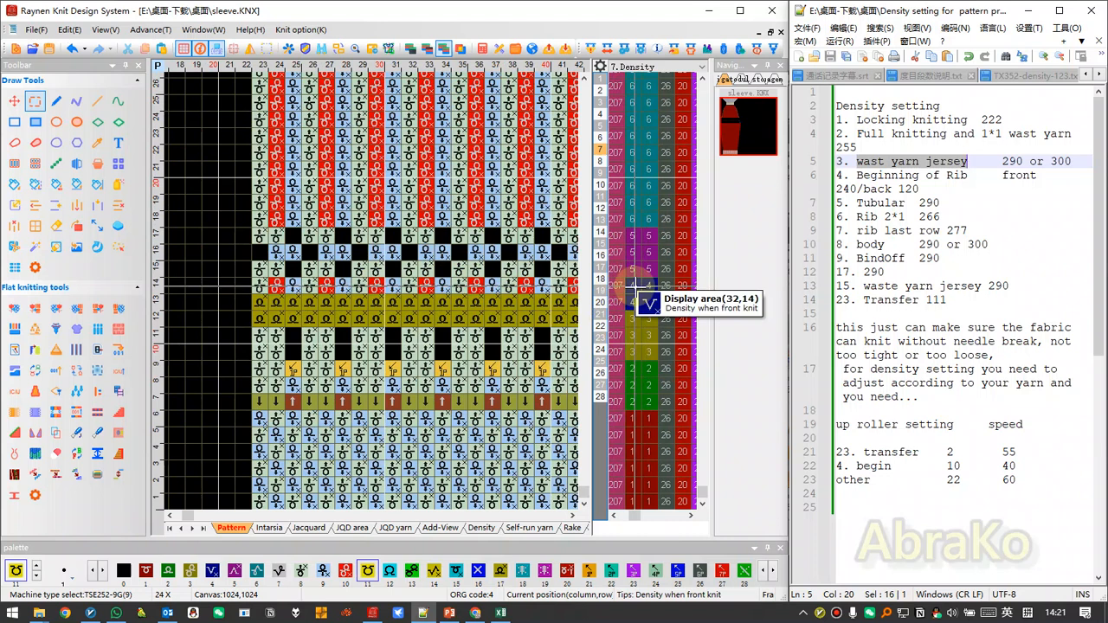
{"action": "left_click", "coordinate": [1001, 175]}
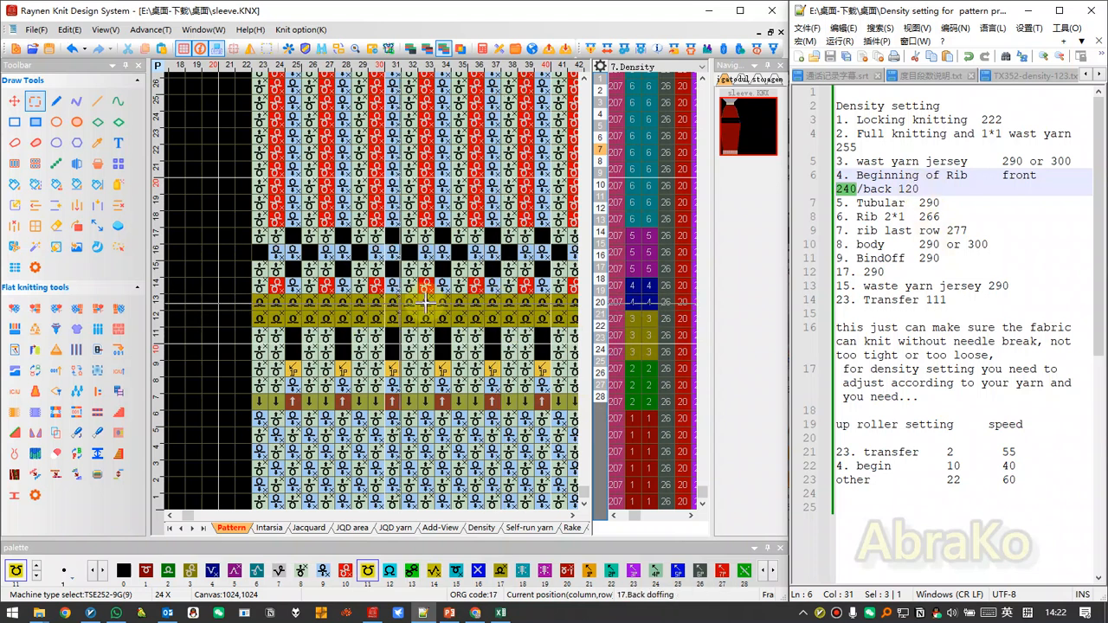
{"action": "scroll", "coordinate": [381, 284], "scroll_direction": "down", "scroll_amount": 1}
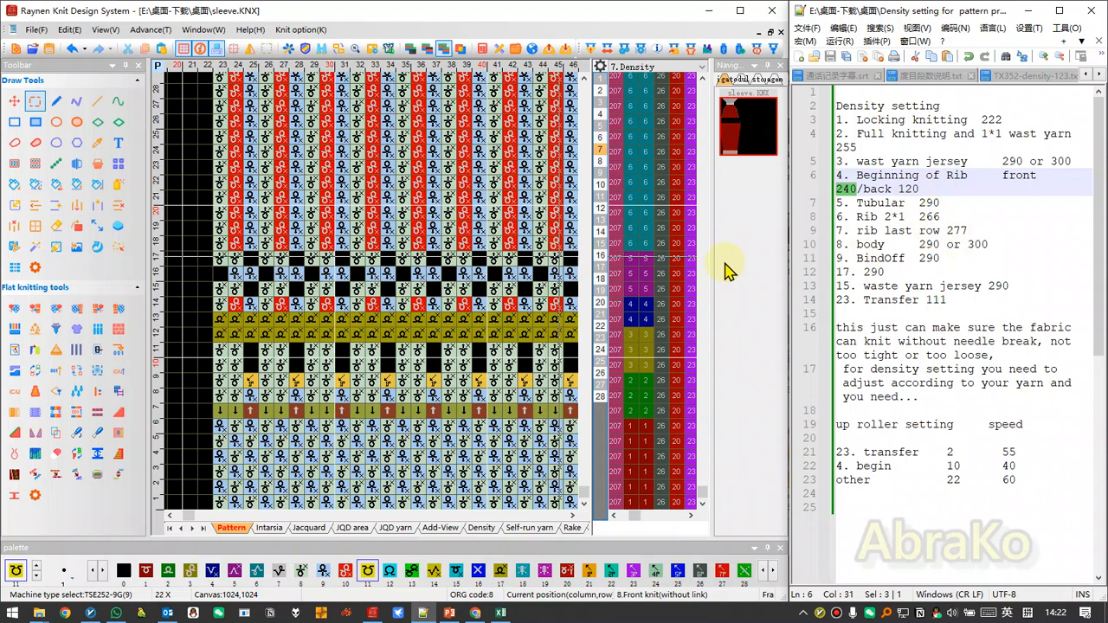
{"action": "left_click", "coordinate": [929, 203]}
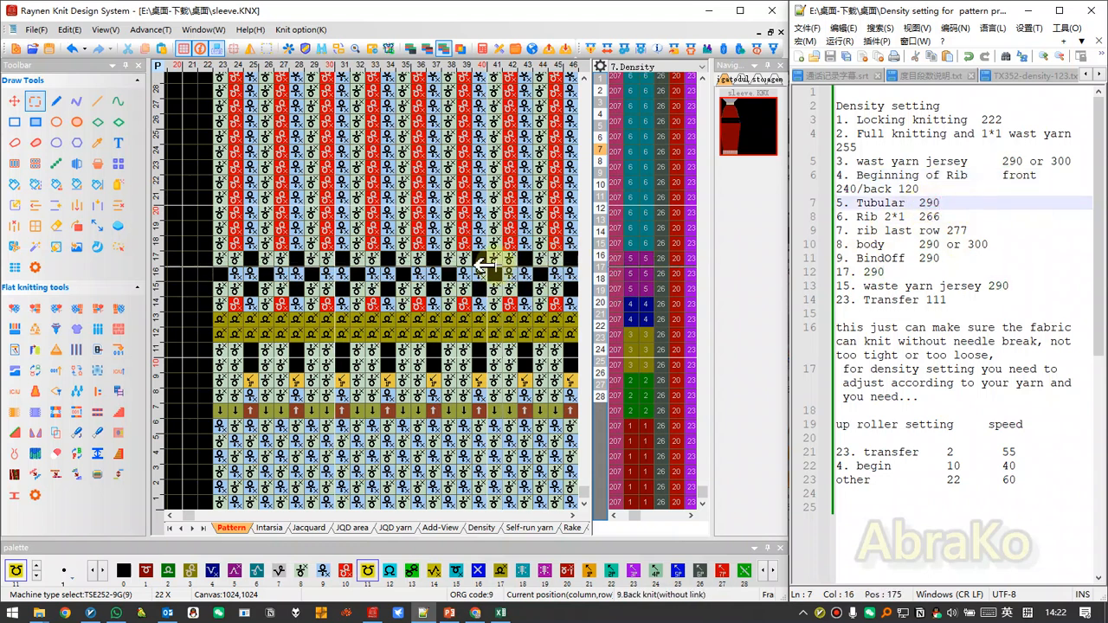
Inspect the 2*1 rib rows and the last rib row, and highlight the last rib row's density in the notes.
{"action": "scroll", "coordinate": [465, 170], "scroll_direction": "down", "scroll_amount": 2}
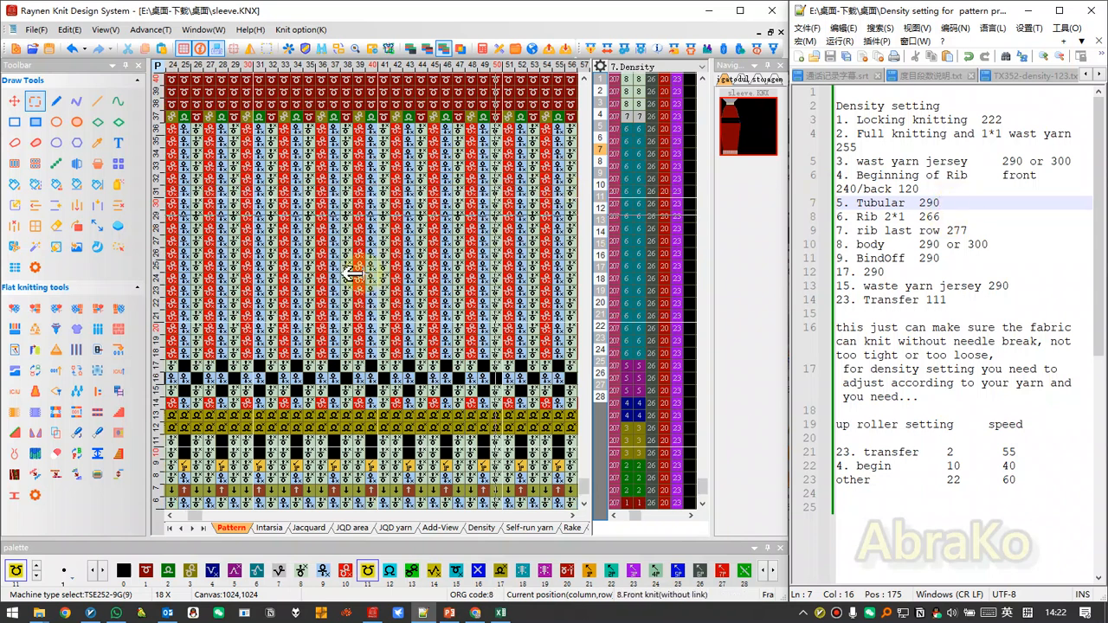
{"action": "scroll", "coordinate": [361, 282], "scroll_direction": "down", "scroll_amount": 1}
{"action": "scroll", "coordinate": [440, 308], "scroll_direction": "up", "scroll_amount": 5}
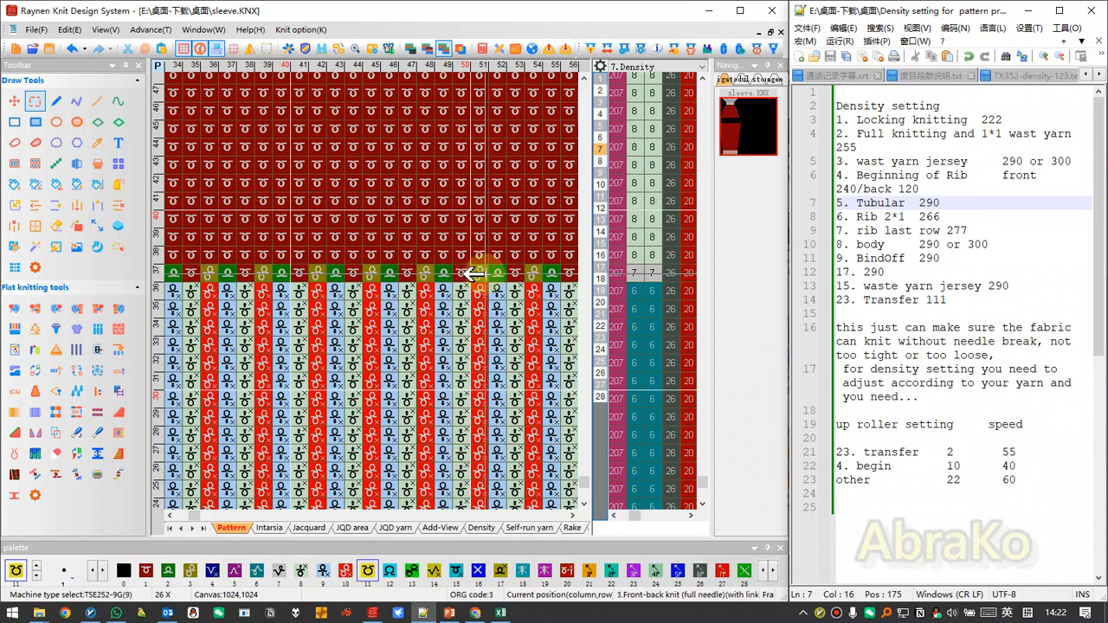
{"action": "scroll", "coordinate": [359, 292], "scroll_direction": "down", "scroll_amount": 1}
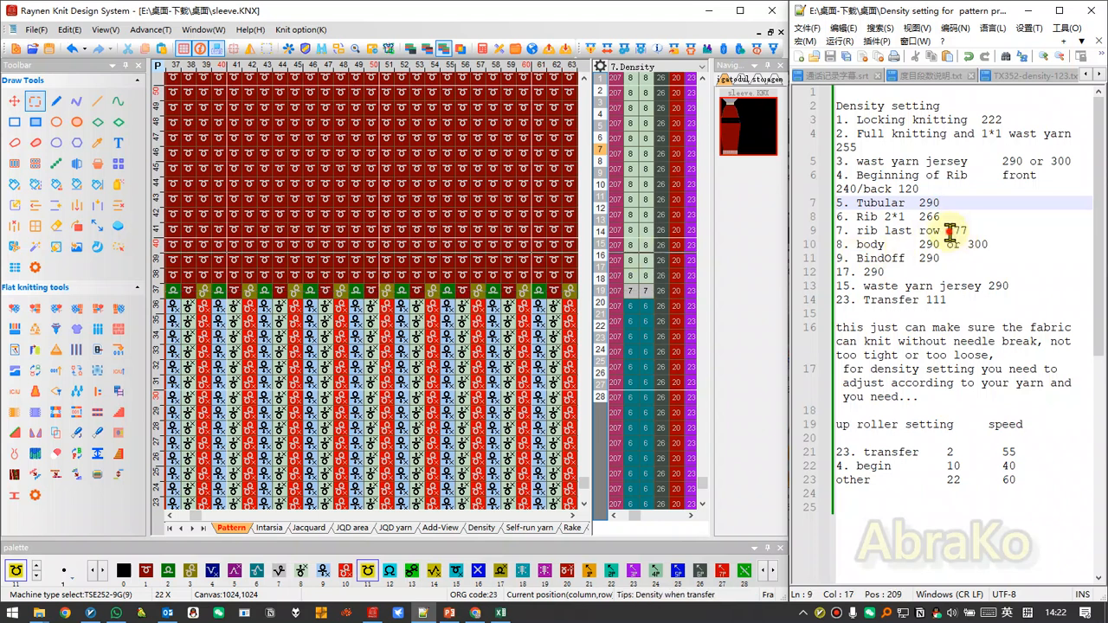
{"action": "left_click_drag", "start_coordinate": [950, 231], "coordinate": [976, 231]}
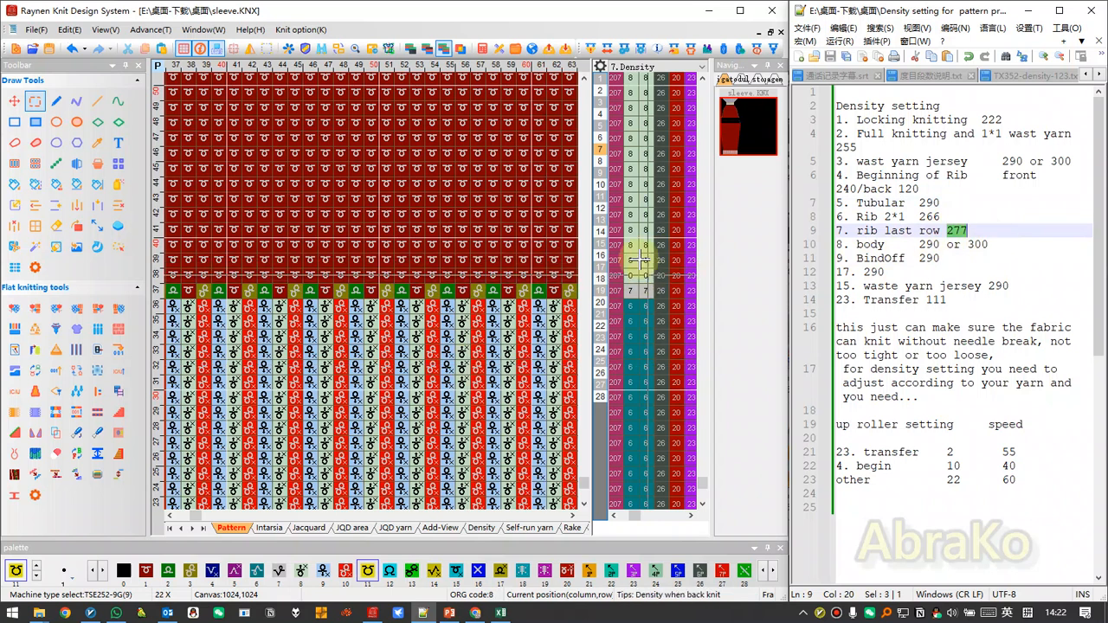
Examine the sleeve body rows that use density group 8, from above the rib up to the waste yarn section.
{"action": "scroll", "coordinate": [382, 291], "scroll_direction": "down", "scroll_amount": 3}
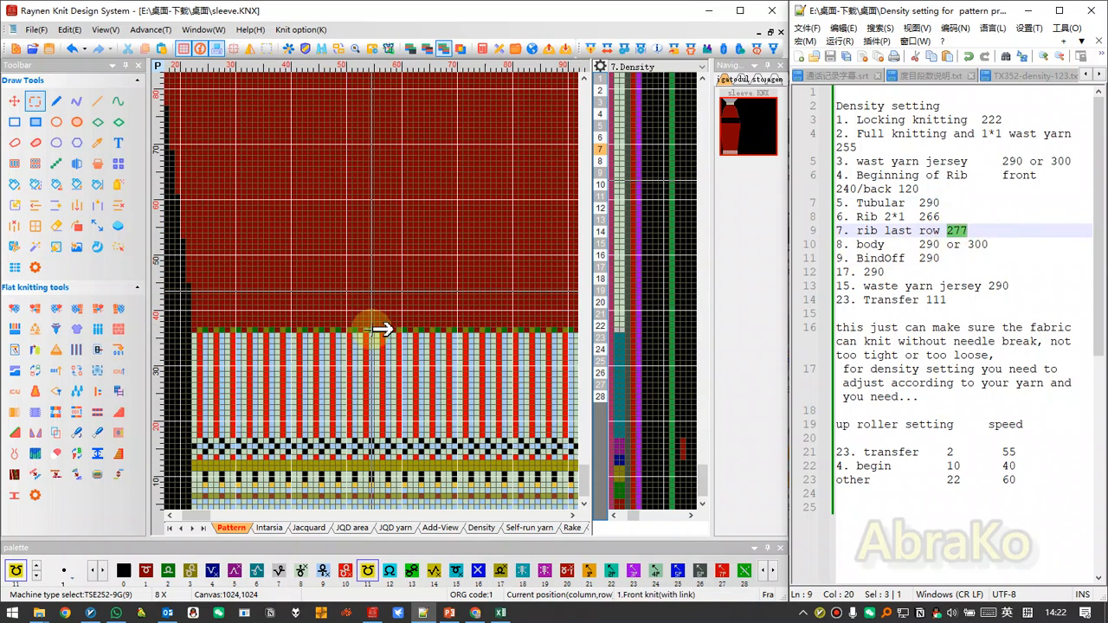
{"action": "scroll", "coordinate": [382, 291], "scroll_direction": "down", "scroll_amount": 1}
{"action": "scroll", "coordinate": [212, 446], "scroll_direction": "down", "scroll_amount": 3}
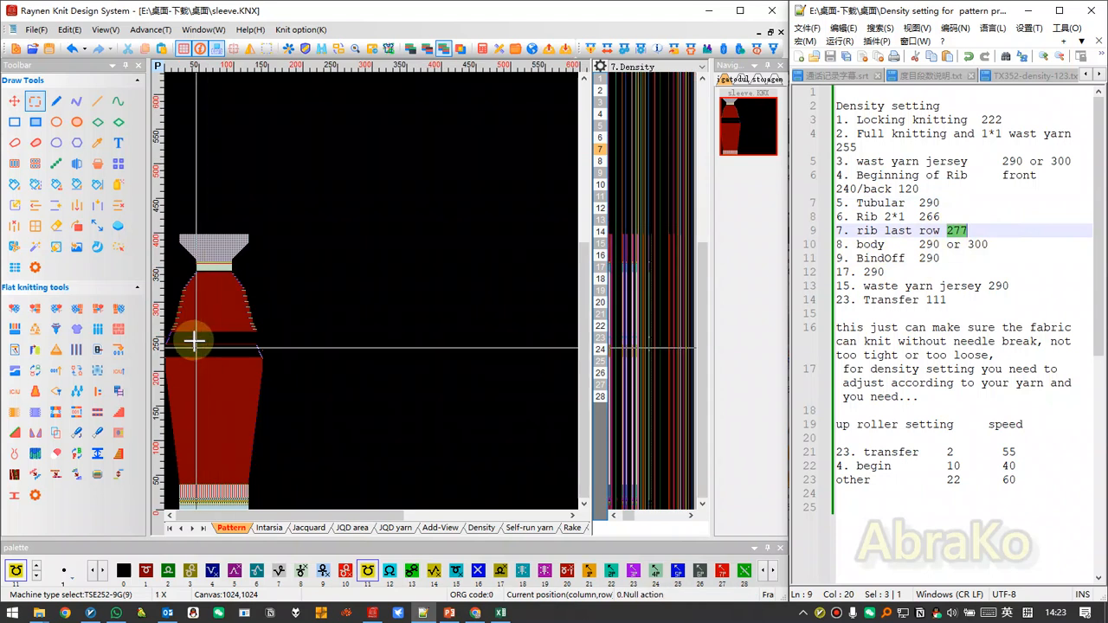
{"action": "scroll", "coordinate": [198, 346], "scroll_direction": "up", "scroll_amount": 5}
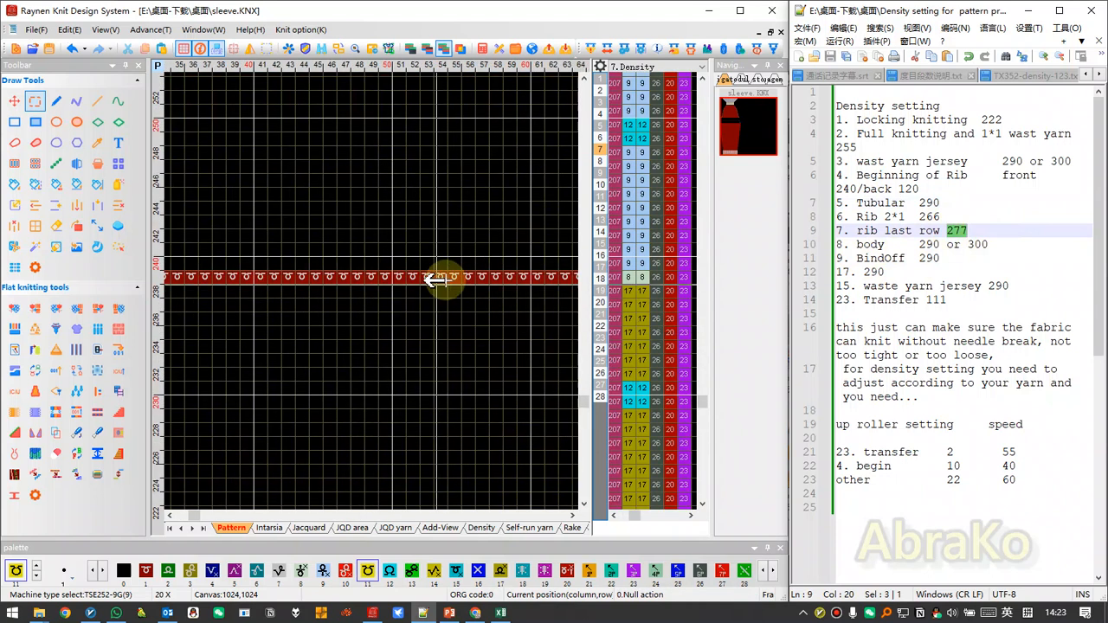
{"action": "scroll", "coordinate": [312, 260], "scroll_direction": "down", "scroll_amount": 2}
{"action": "scroll", "coordinate": [404, 309], "scroll_direction": "up", "scroll_amount": 2}
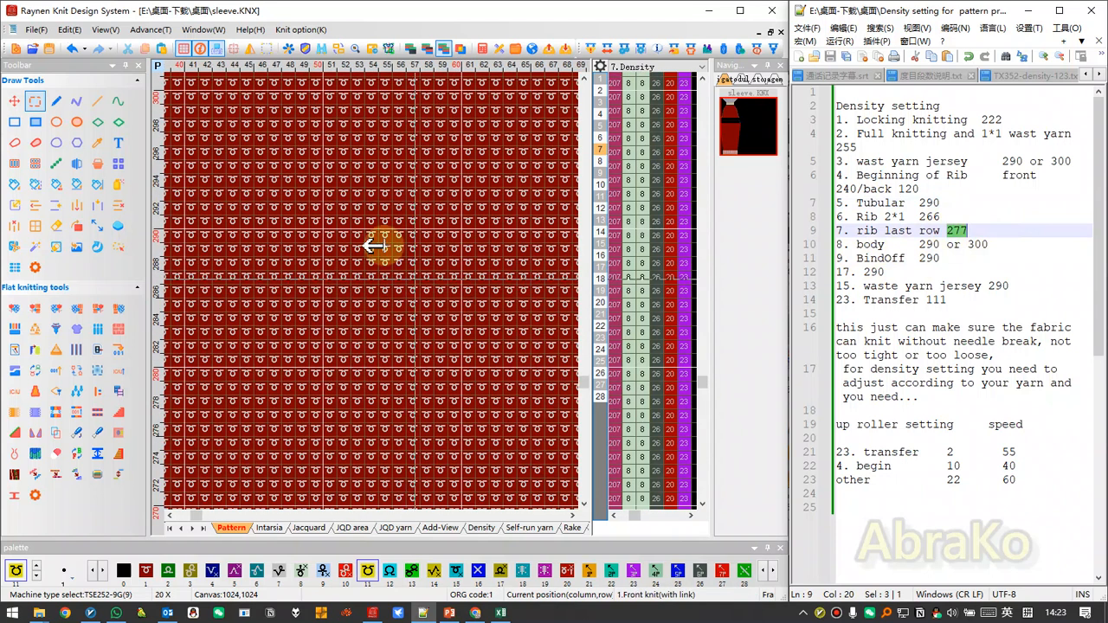
{"action": "scroll", "coordinate": [394, 262], "scroll_direction": "down", "scroll_amount": 2}
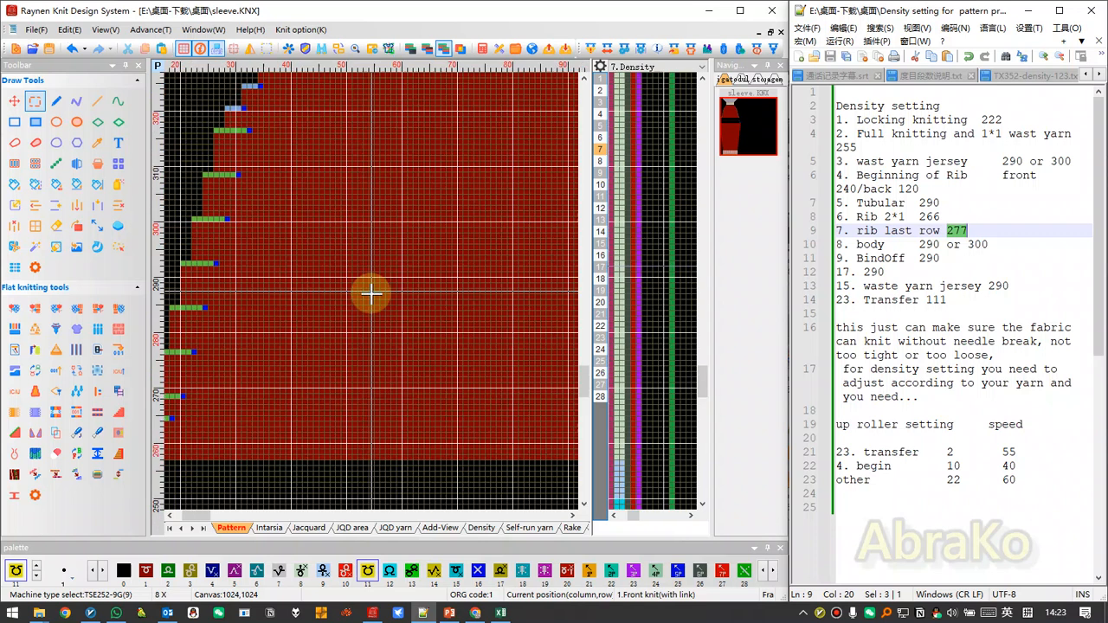
{"action": "scroll", "coordinate": [372, 292], "scroll_direction": "up", "scroll_amount": 2}
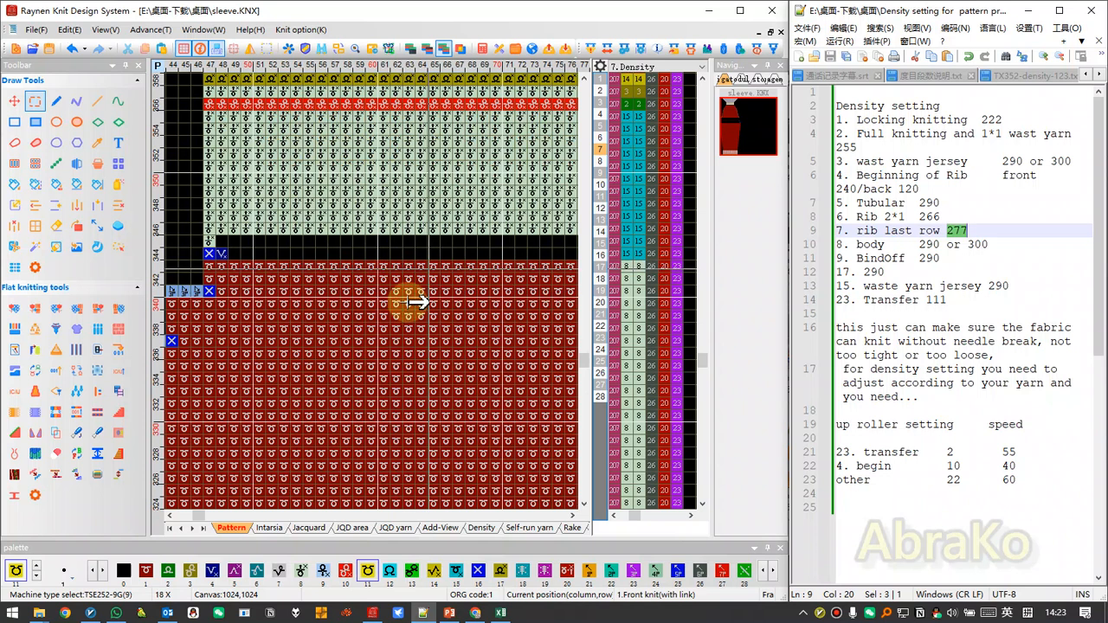
{"action": "scroll", "coordinate": [385, 345], "scroll_direction": "down", "scroll_amount": 2}
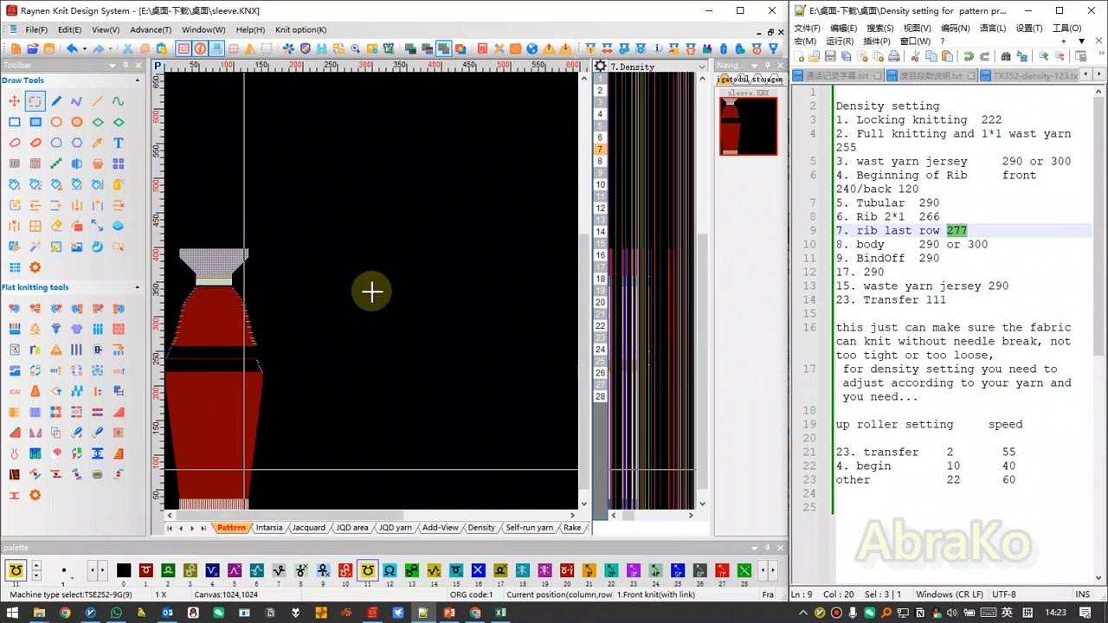
{"action": "scroll", "coordinate": [372, 292], "scroll_direction": "up", "scroll_amount": 2}
{"action": "scroll", "coordinate": [368, 283], "scroll_direction": "up", "scroll_amount": 1}
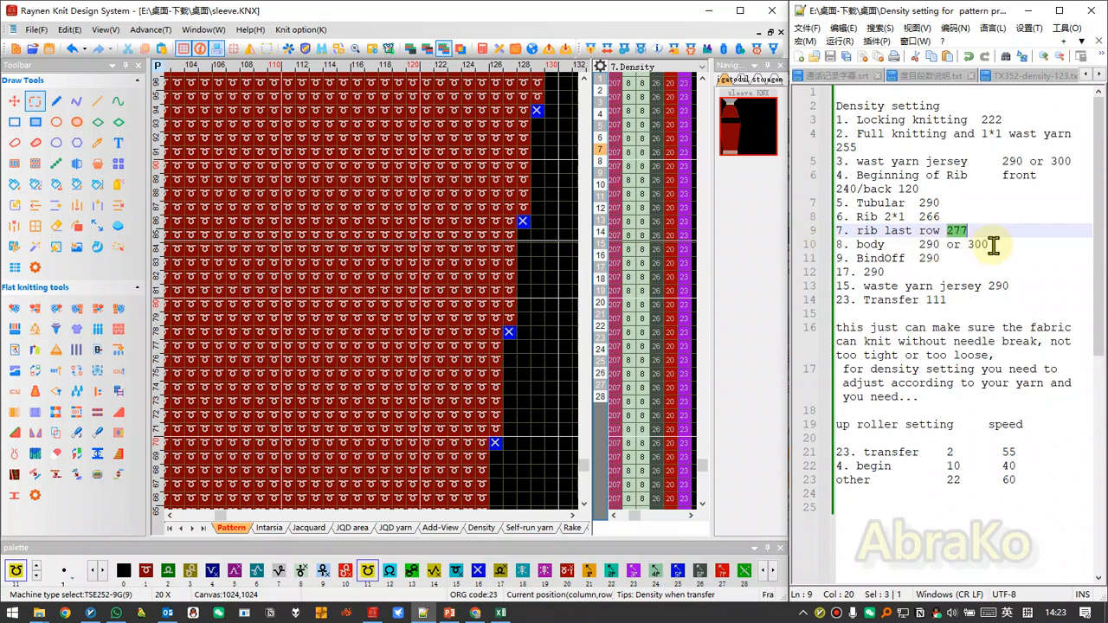
Examine the stepped bind-off rows at the body's upper right edge and highlight the group 17 density in the notes.
{"action": "scroll", "coordinate": [331, 392], "scroll_direction": "down", "scroll_amount": 2}
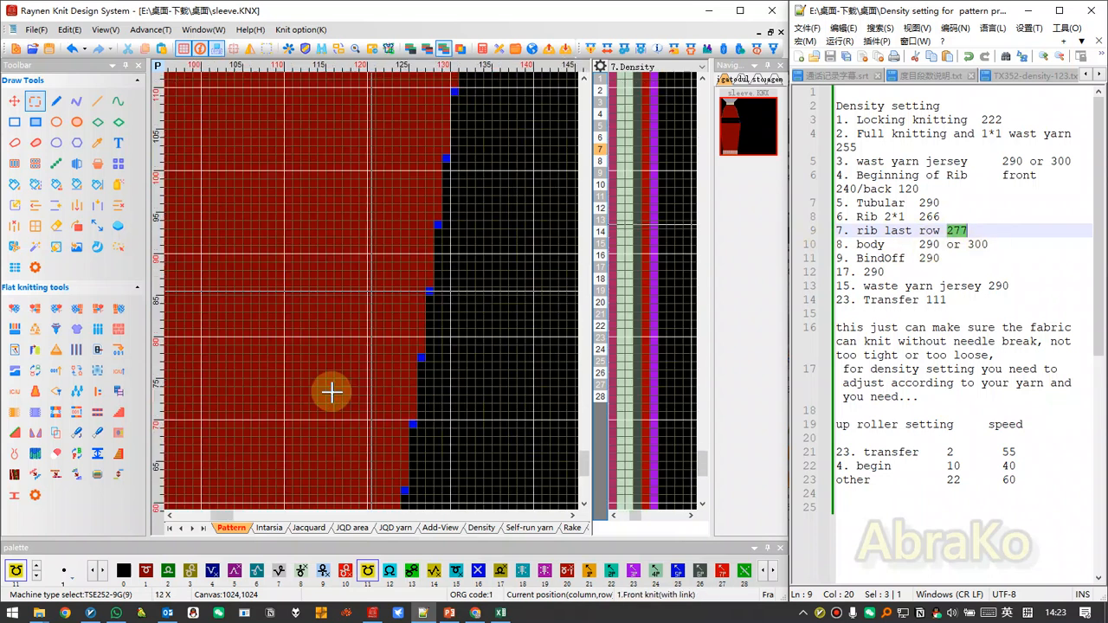
{"action": "scroll", "coordinate": [317, 346], "scroll_direction": "down", "scroll_amount": 3}
{"action": "scroll", "coordinate": [372, 292], "scroll_direction": "up", "scroll_amount": 4}
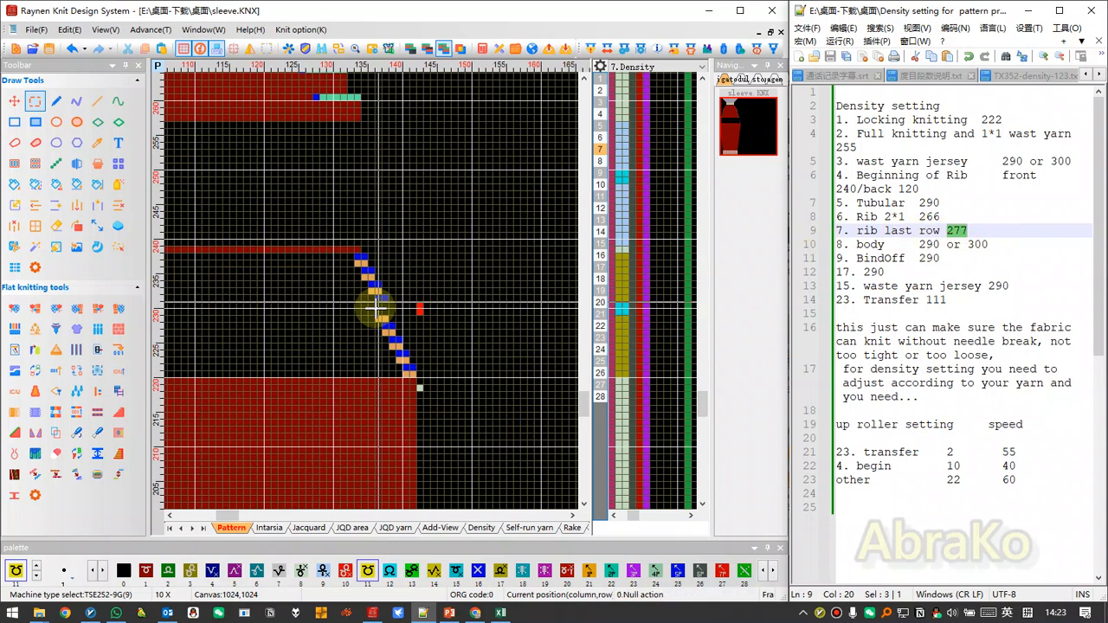
{"action": "scroll", "coordinate": [375, 303], "scroll_direction": "up", "scroll_amount": 2}
{"action": "scroll", "coordinate": [368, 297], "scroll_direction": "up", "scroll_amount": 2}
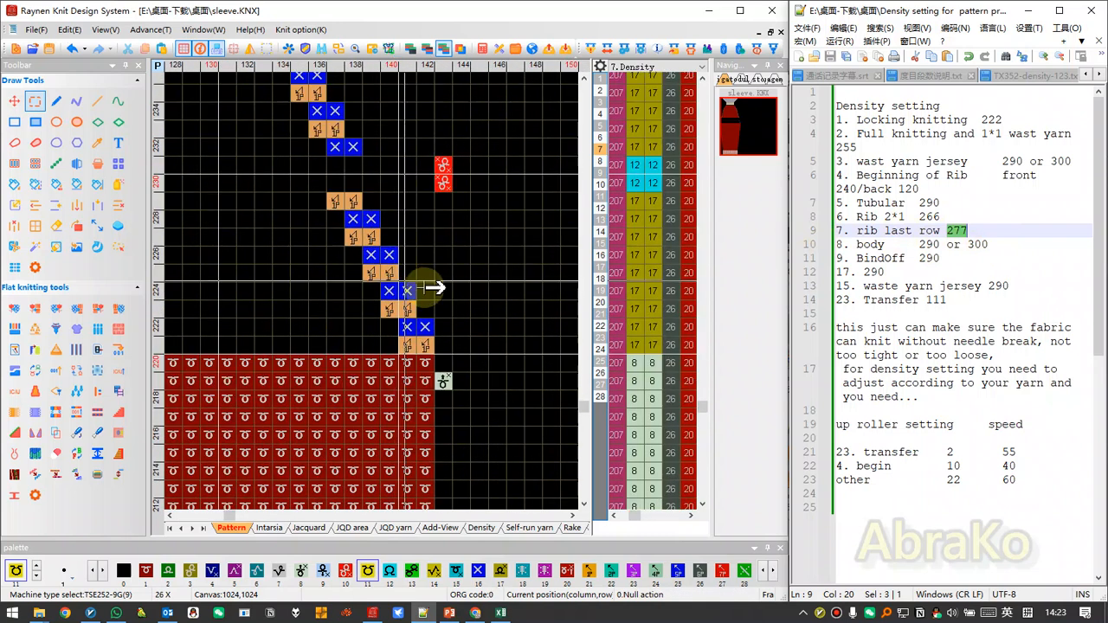
{"action": "scroll", "coordinate": [376, 292], "scroll_direction": "down", "scroll_amount": 3}
{"action": "scroll", "coordinate": [371, 291], "scroll_direction": "up", "scroll_amount": 3}
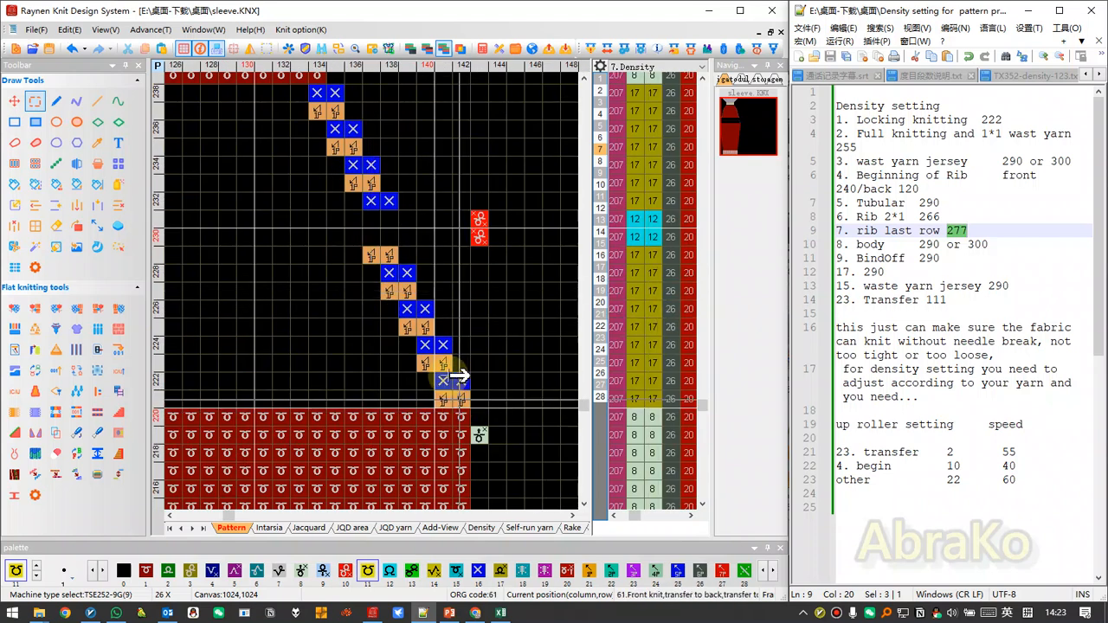
{"action": "scroll", "coordinate": [371, 292], "scroll_direction": "down", "scroll_amount": 2}
{"action": "scroll", "coordinate": [372, 294], "scroll_direction": "up", "scroll_amount": 1}
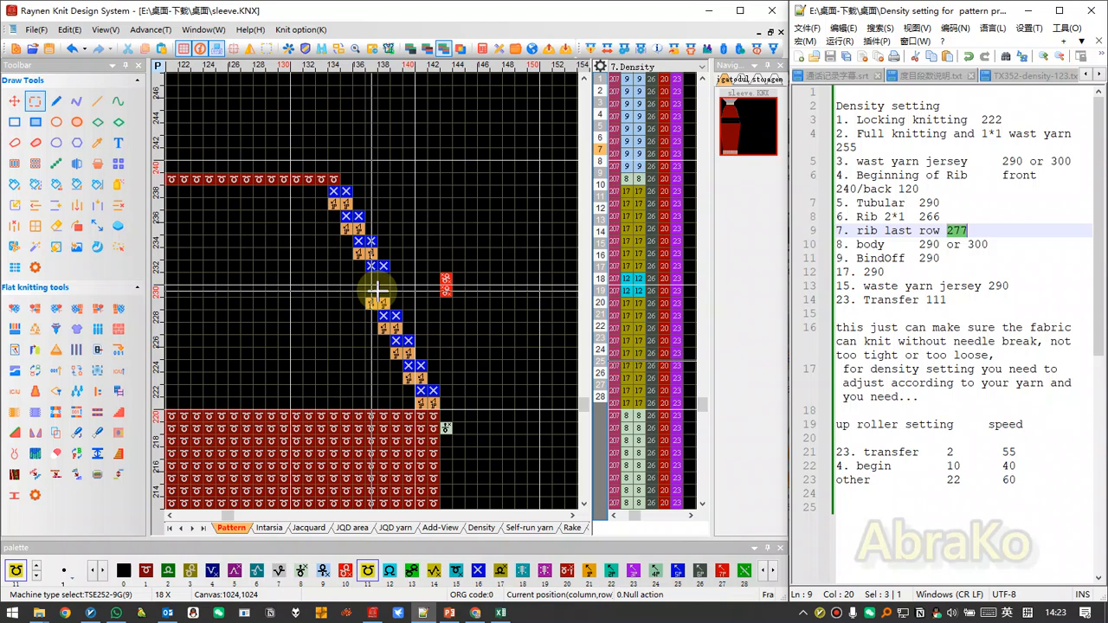
{"action": "scroll", "coordinate": [372, 292], "scroll_direction": "up", "scroll_amount": 1}
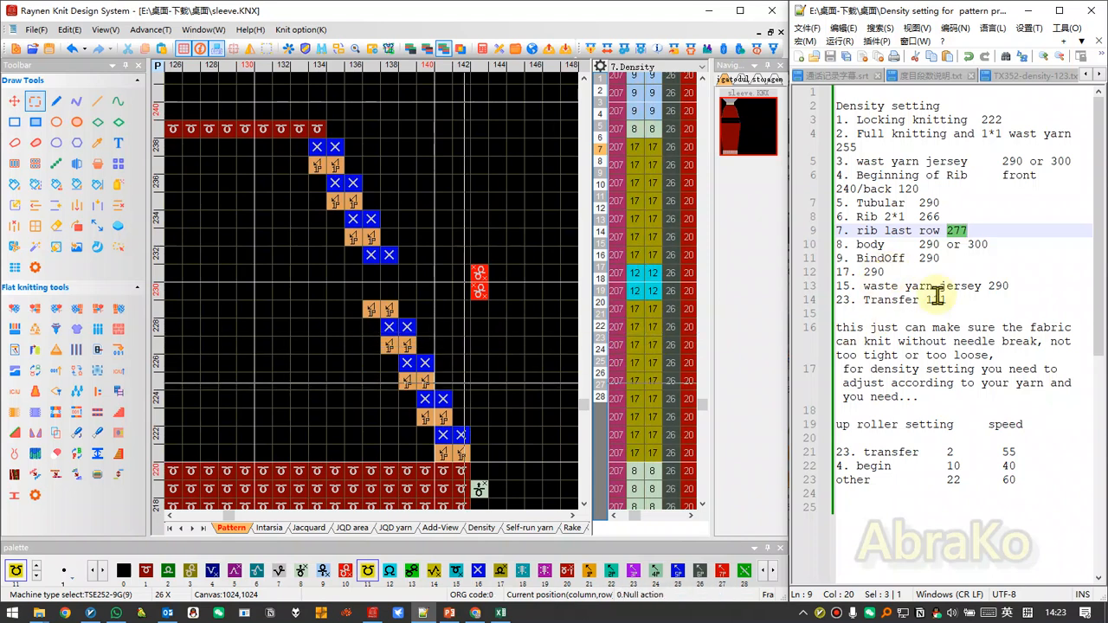
{"action": "left_click", "coordinate": [872, 274]}
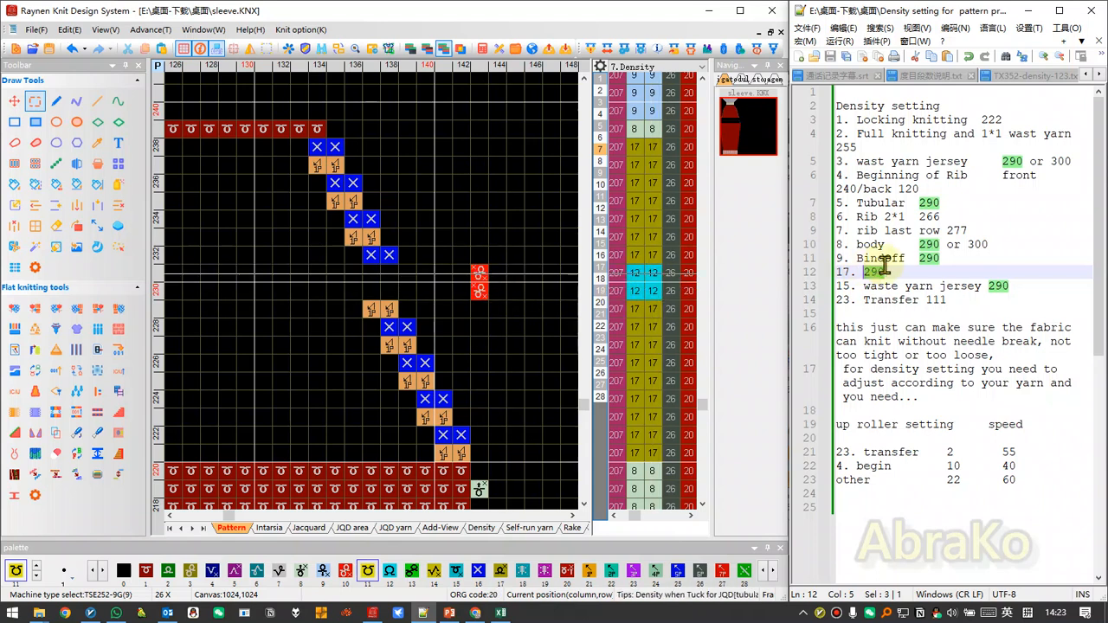
Fill the density group 17 rows of the bind-off section with group 9, both above and below the group 12 rows.
{"action": "scroll", "coordinate": [297, 265], "scroll_direction": "down", "scroll_amount": 10}
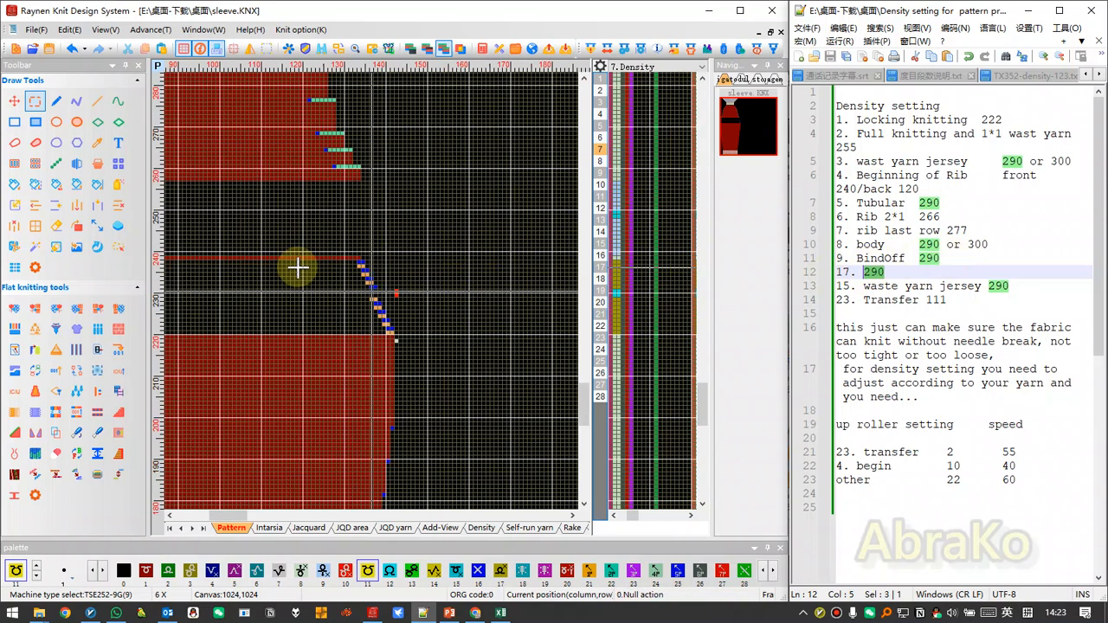
{"action": "scroll", "coordinate": [172, 272], "scroll_direction": "up", "scroll_amount": 10}
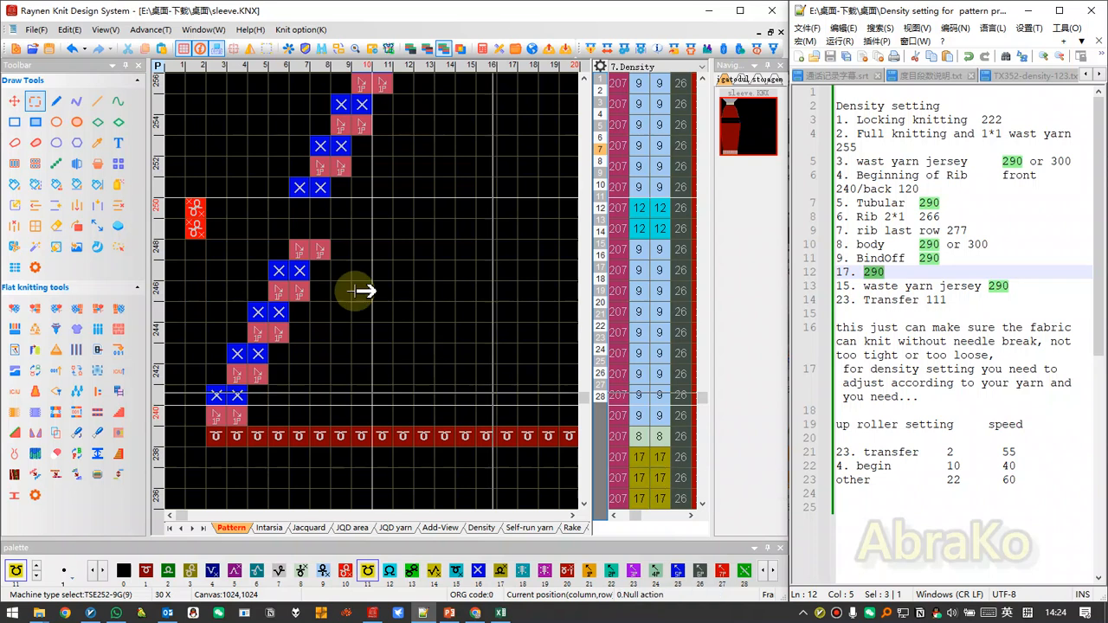
{"action": "scroll", "coordinate": [355, 290], "scroll_direction": "down", "scroll_amount": 4}
{"action": "scroll", "coordinate": [384, 423], "scroll_direction": "up", "scroll_amount": 3}
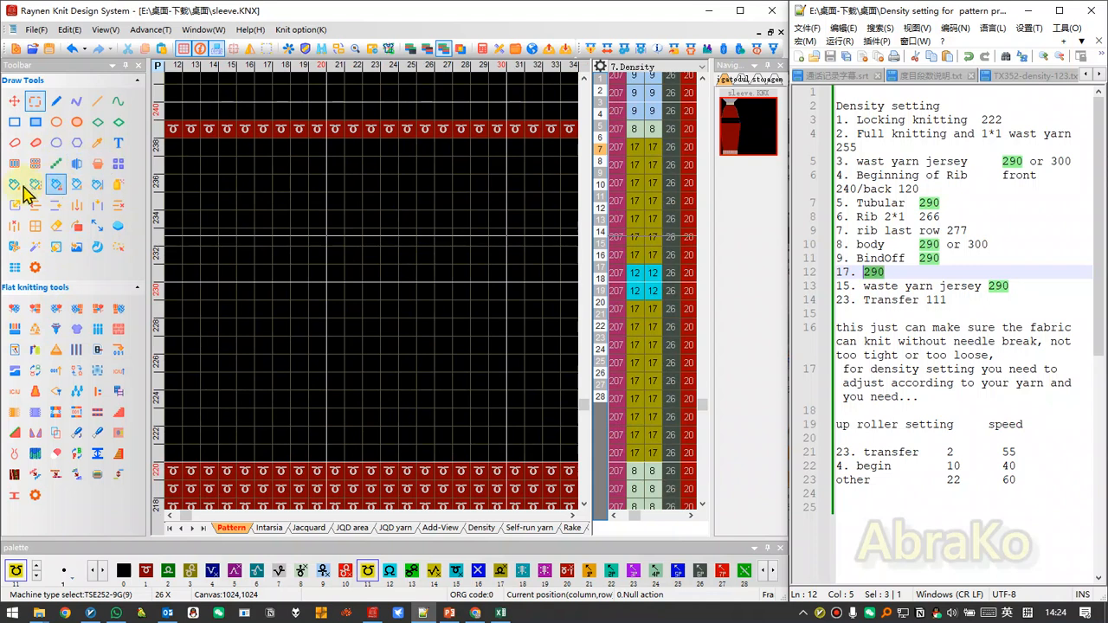
{"action": "left_click", "coordinate": [19, 186]}
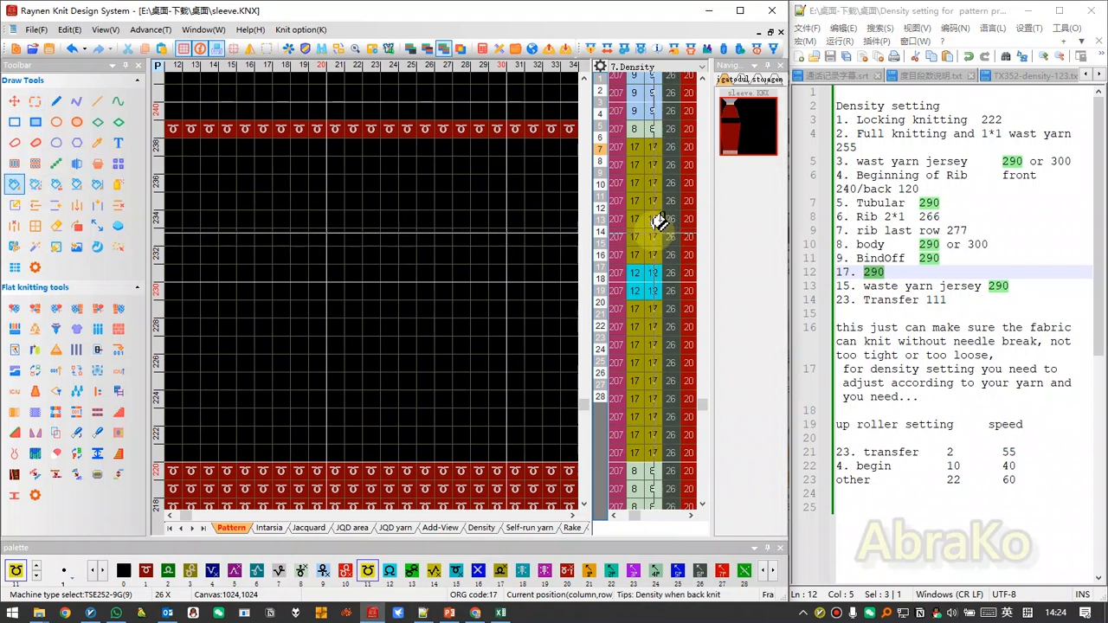
{"action": "left_click", "coordinate": [654, 242]}
{"action": "left_click", "coordinate": [649, 338]}
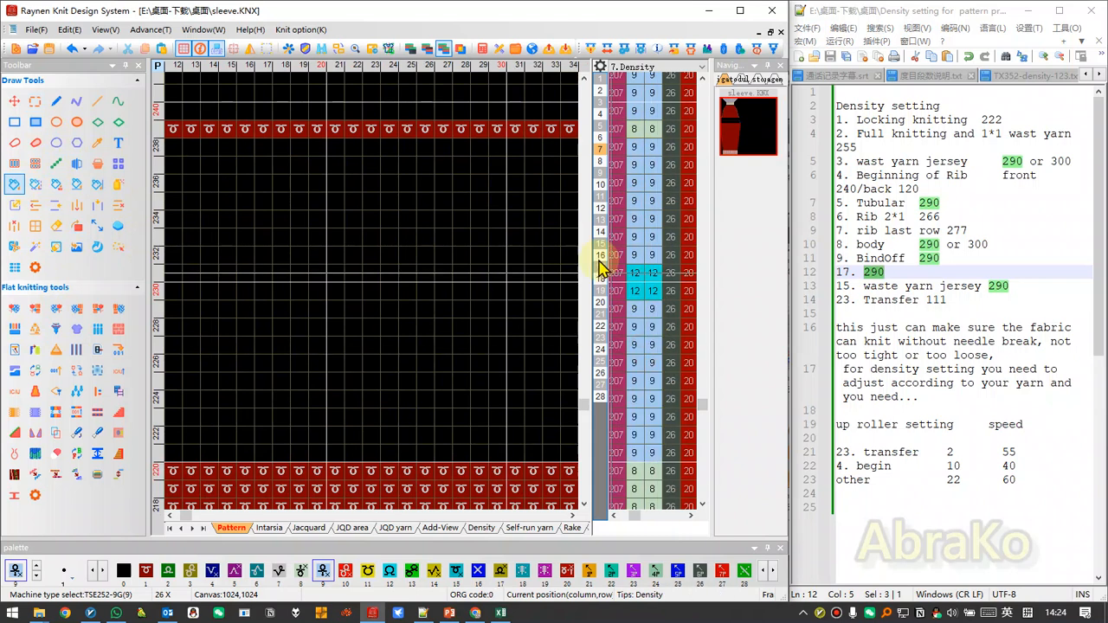
Enlarge the function line area and replace group 17 with group 9 in the remaining columns beside the bind-off rows.
{"action": "left_click_drag", "start_coordinate": [588, 258], "coordinate": [397, 252]}
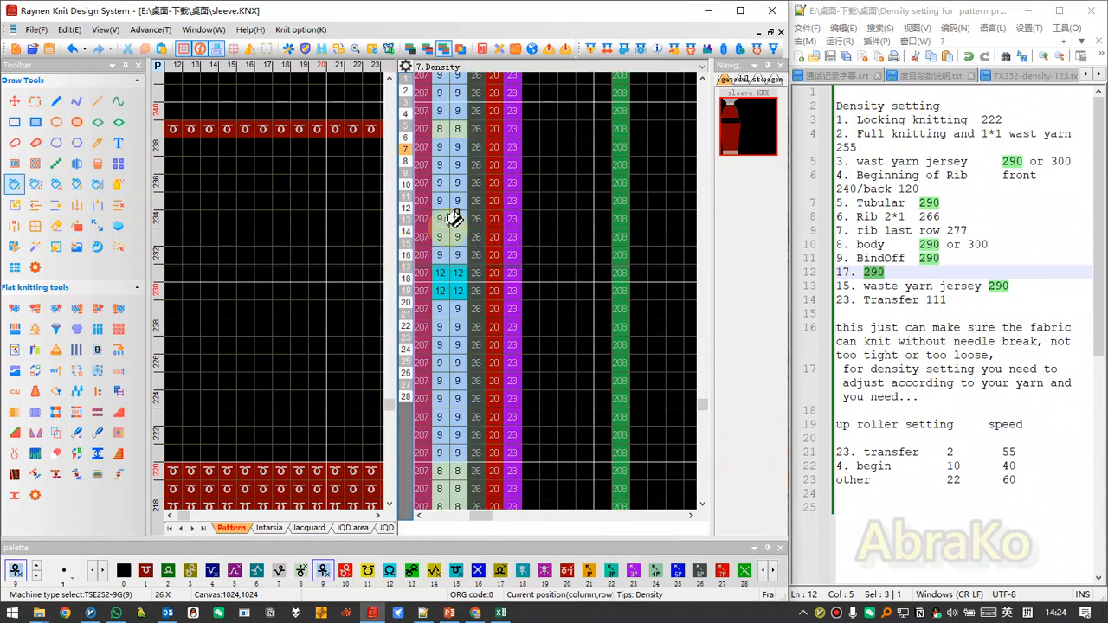
{"action": "scroll", "coordinate": [485, 288], "scroll_direction": "down", "scroll_amount": 6}
{"action": "scroll", "coordinate": [297, 292], "scroll_direction": "up", "scroll_amount": 2}
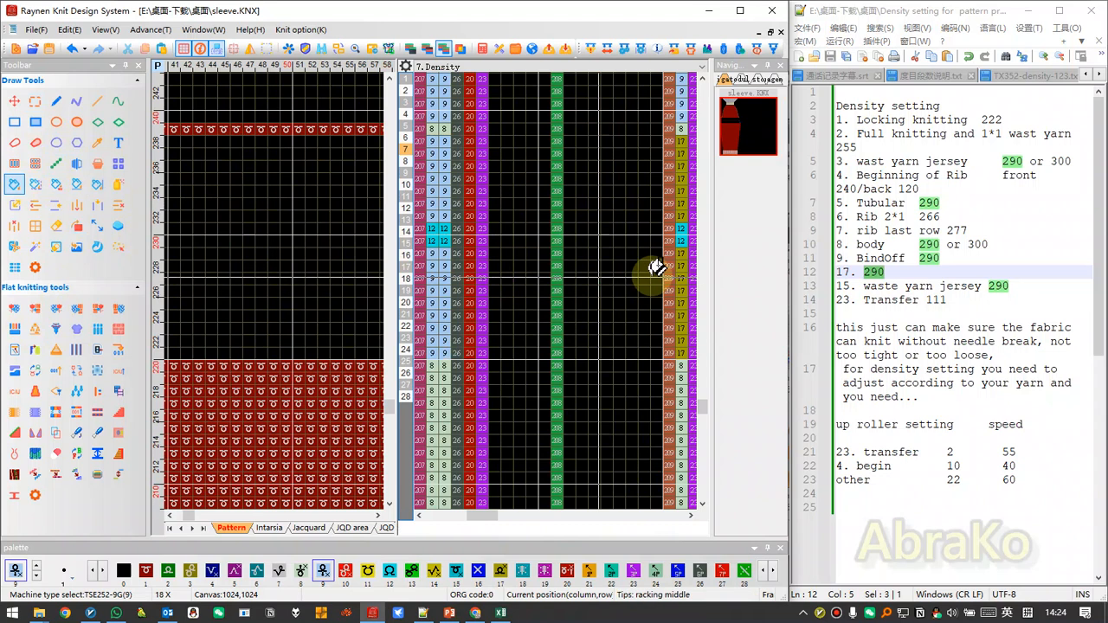
{"action": "scroll", "coordinate": [578, 271], "scroll_direction": "down", "scroll_amount": 3}
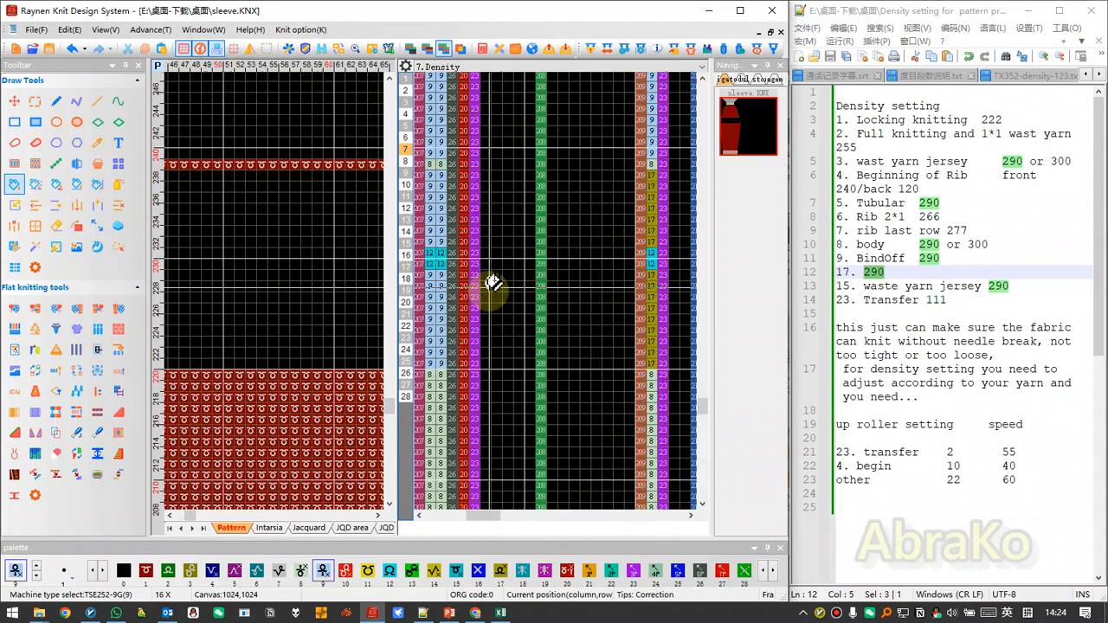
{"action": "scroll", "coordinate": [528, 284], "scroll_direction": "down", "scroll_amount": 1}
{"action": "scroll", "coordinate": [528, 283], "scroll_direction": "up", "scroll_amount": 2}
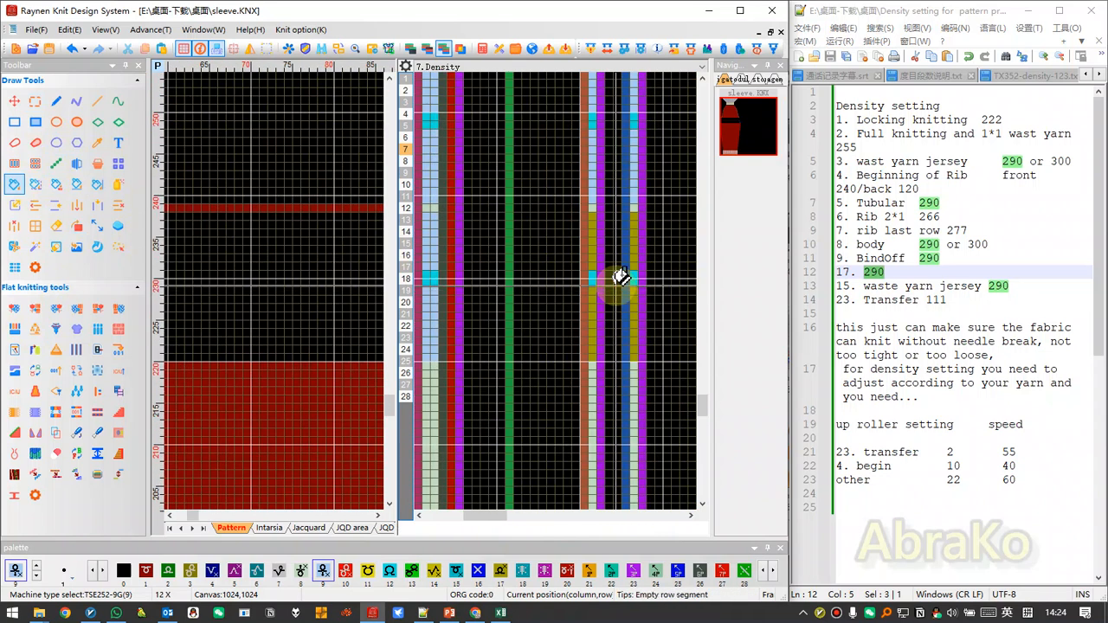
{"action": "left_click", "coordinate": [78, 349]}
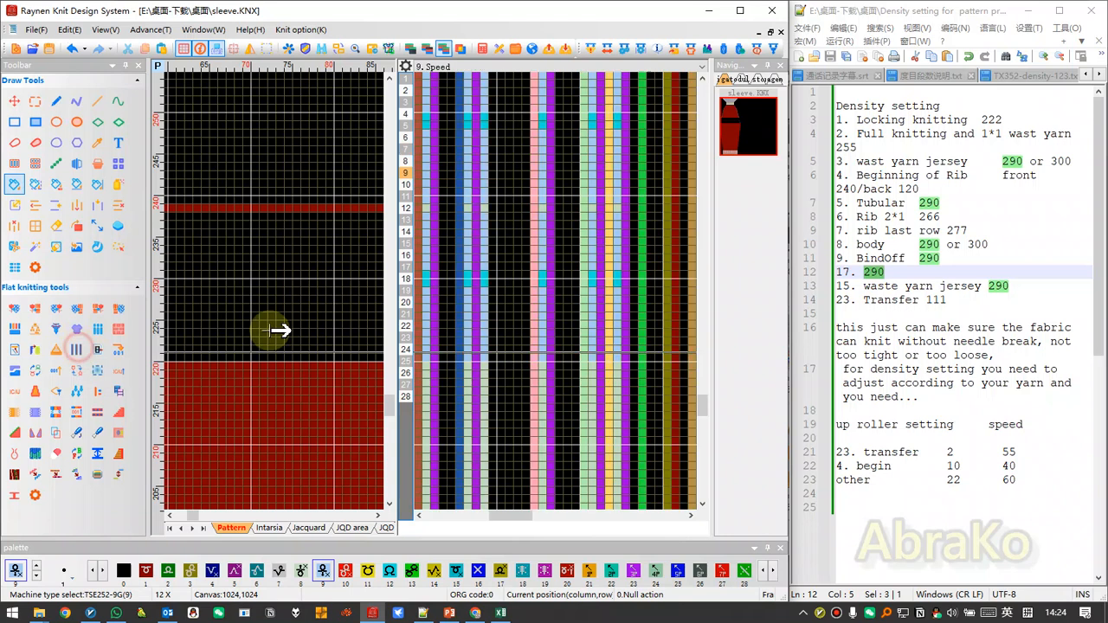
Check the speed columns against the left and right bind-off rows and return to the density columns with a wider pattern view.
{"action": "scroll", "coordinate": [544, 344], "scroll_direction": "down", "scroll_amount": 6}
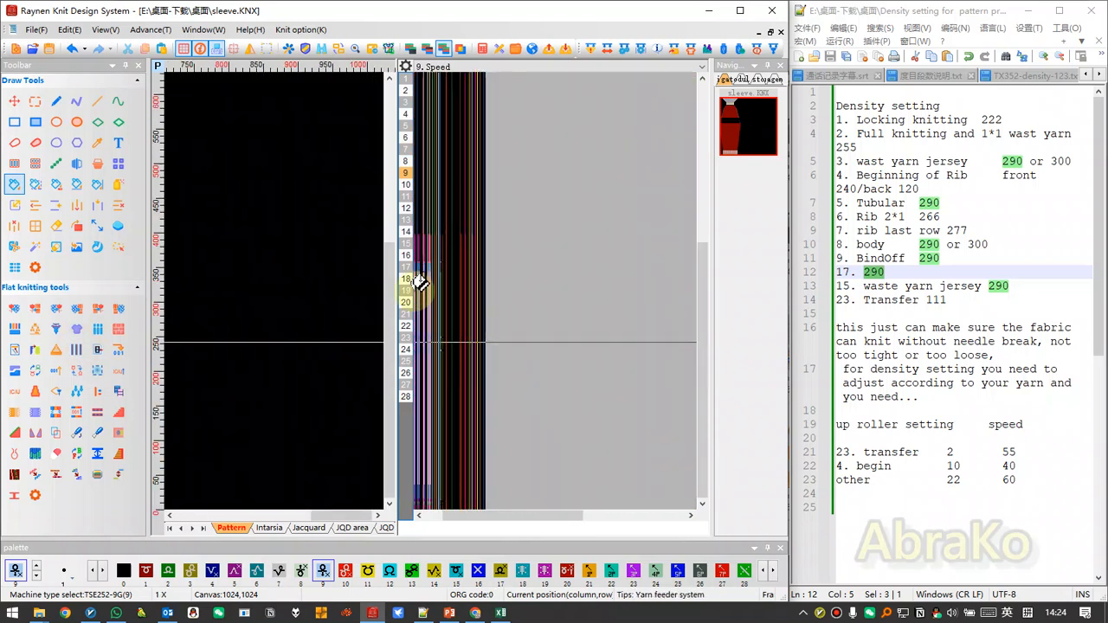
{"action": "scroll", "coordinate": [433, 284], "scroll_direction": "up", "scroll_amount": 7}
{"action": "scroll", "coordinate": [454, 271], "scroll_direction": "down", "scroll_amount": 1}
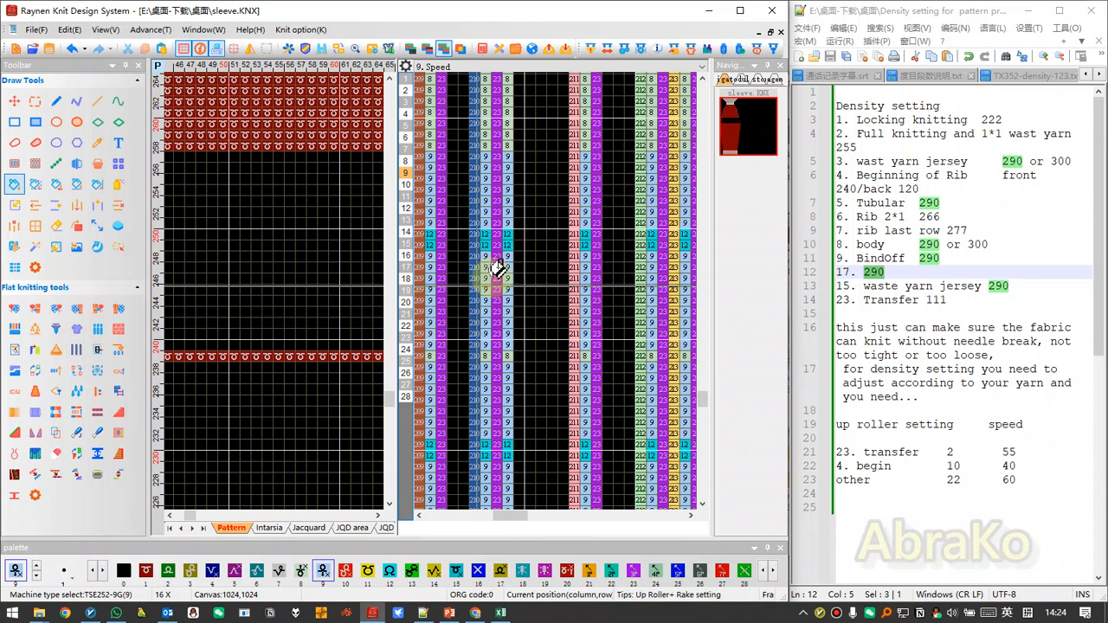
{"action": "scroll", "coordinate": [260, 289], "scroll_direction": "down", "scroll_amount": 4}
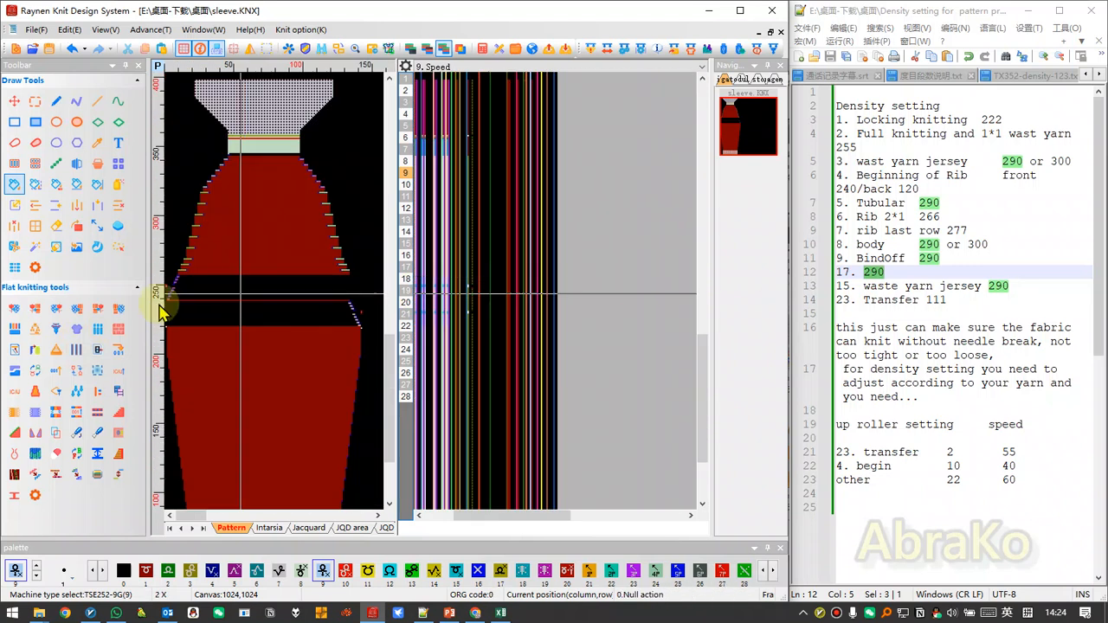
{"action": "scroll", "coordinate": [256, 284], "scroll_direction": "up", "scroll_amount": 4}
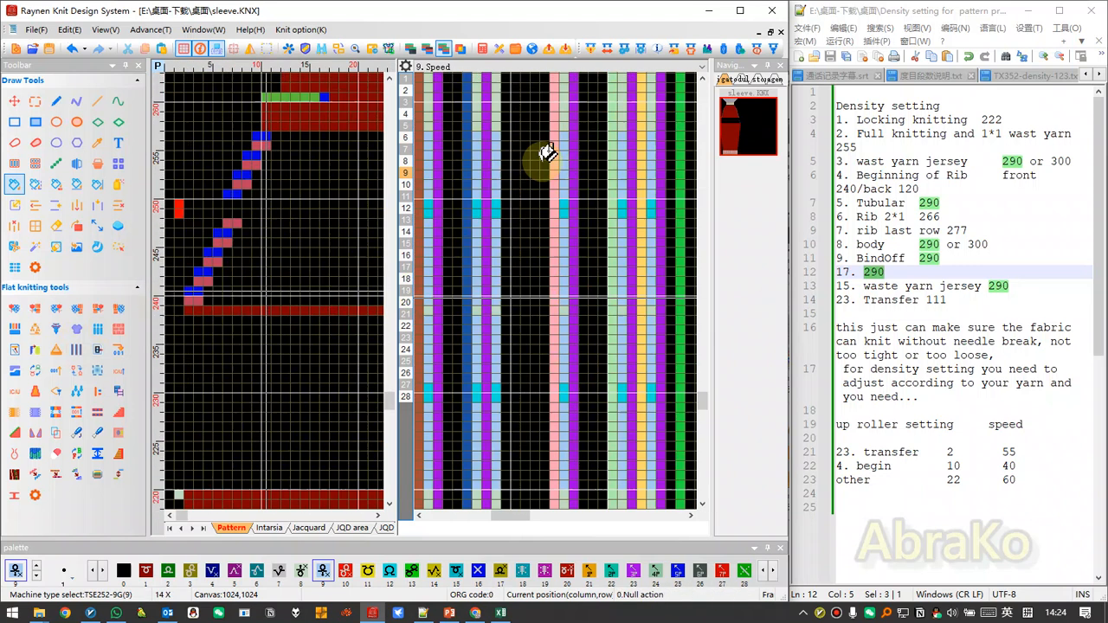
{"action": "left_click", "coordinate": [407, 158]}
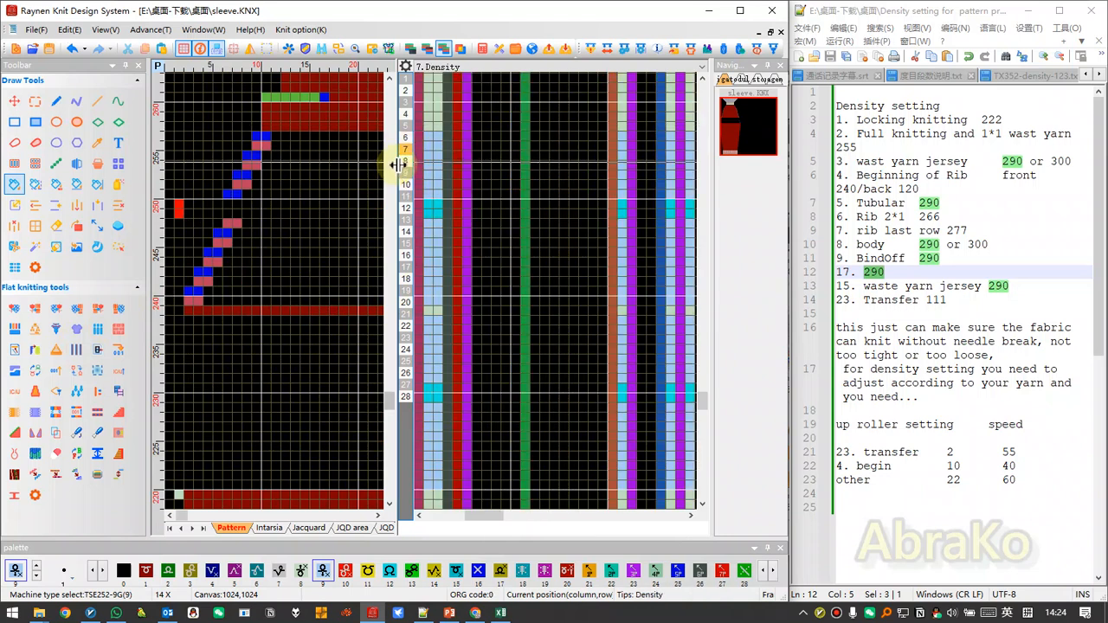
{"action": "left_click_drag", "start_coordinate": [474, 192], "coordinate": [551, 192]}
Examine the waste yarn jersey rows in density group 15 above the body and locate their entry in the notes.
{"action": "scroll", "coordinate": [204, 299], "scroll_direction": "down", "scroll_amount": 6}
{"action": "scroll", "coordinate": [354, 290], "scroll_direction": "up", "scroll_amount": 5}
{"action": "scroll", "coordinate": [315, 248], "scroll_direction": "up", "scroll_amount": 3}
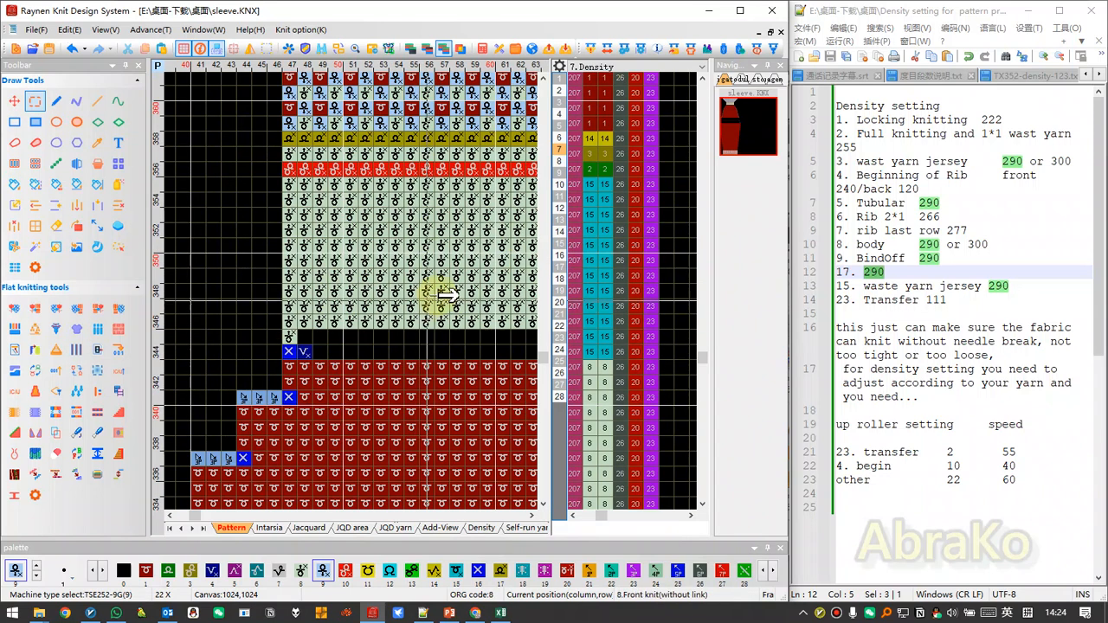
{"action": "scroll", "coordinate": [360, 292], "scroll_direction": "down", "scroll_amount": 2}
{"action": "scroll", "coordinate": [359, 292], "scroll_direction": "up", "scroll_amount": 2}
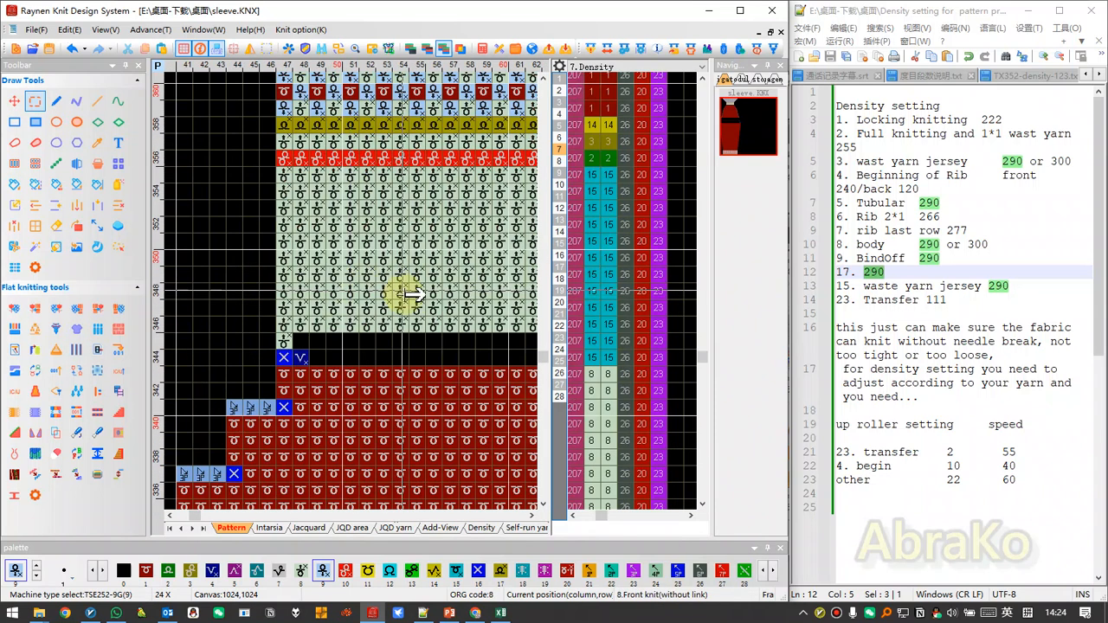
{"action": "scroll", "coordinate": [351, 298], "scroll_direction": "down", "scroll_amount": 1}
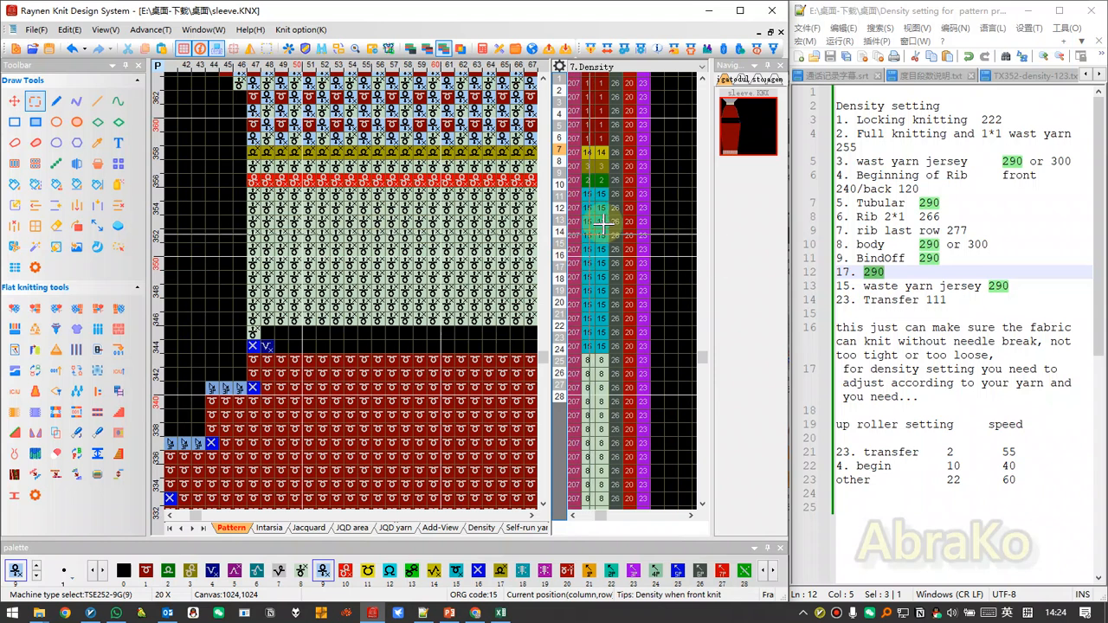
{"action": "left_click", "coordinate": [902, 290]}
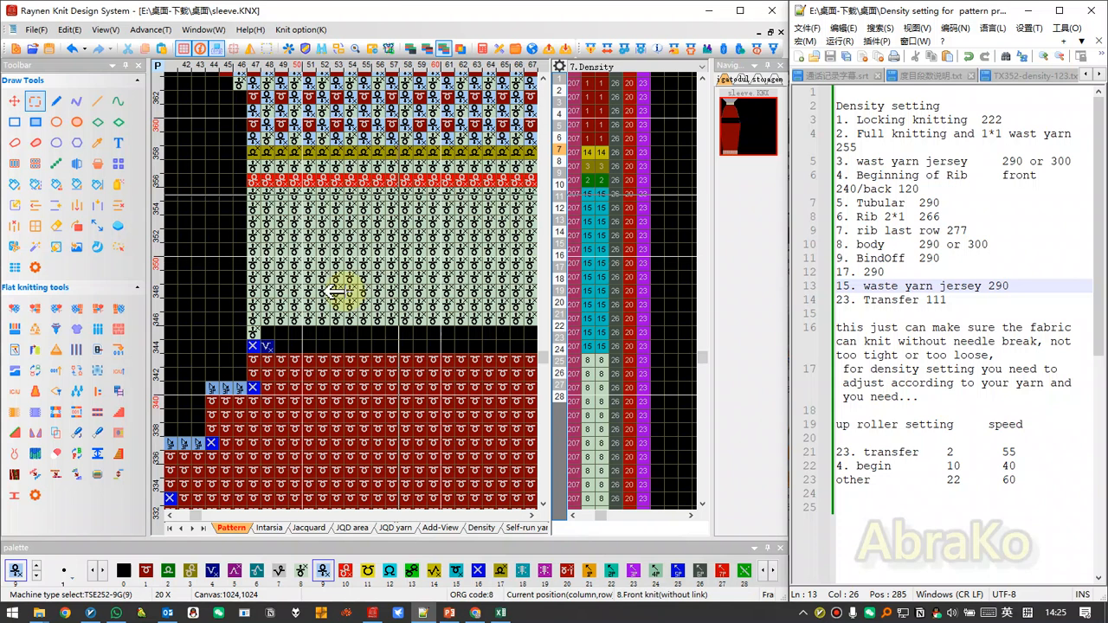
Inspect the full knitting and 1*1 waste yarn rows above the jersey and locate the group 2 density entry in the notes.
{"action": "scroll", "coordinate": [346, 290], "scroll_direction": "down", "scroll_amount": 2}
{"action": "scroll", "coordinate": [433, 292], "scroll_direction": "up", "scroll_amount": 2}
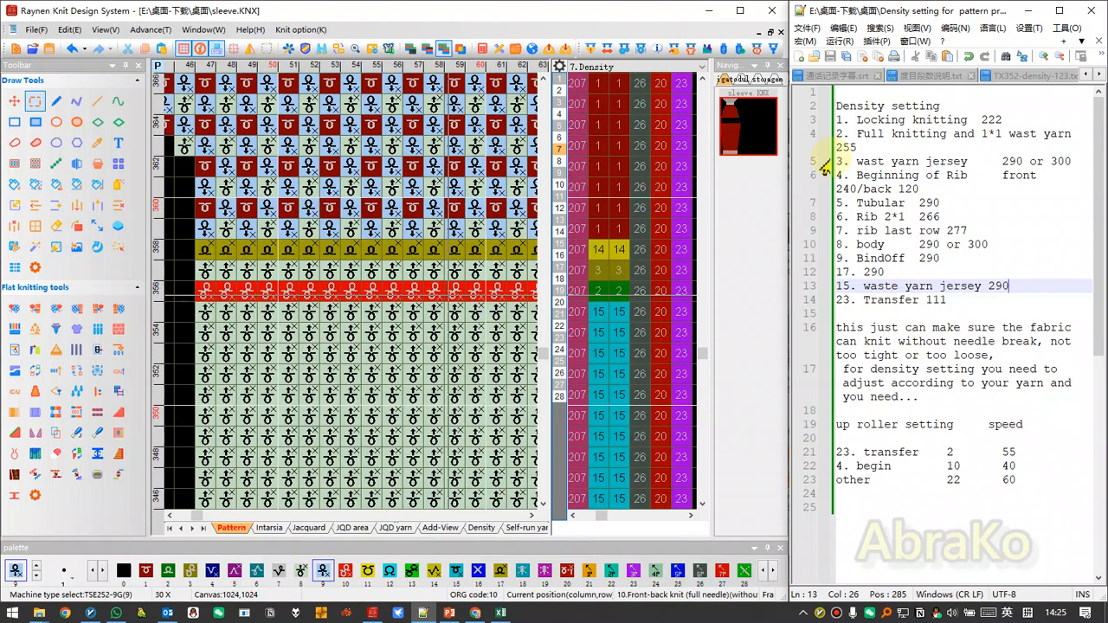
{"action": "left_click", "coordinate": [858, 147]}
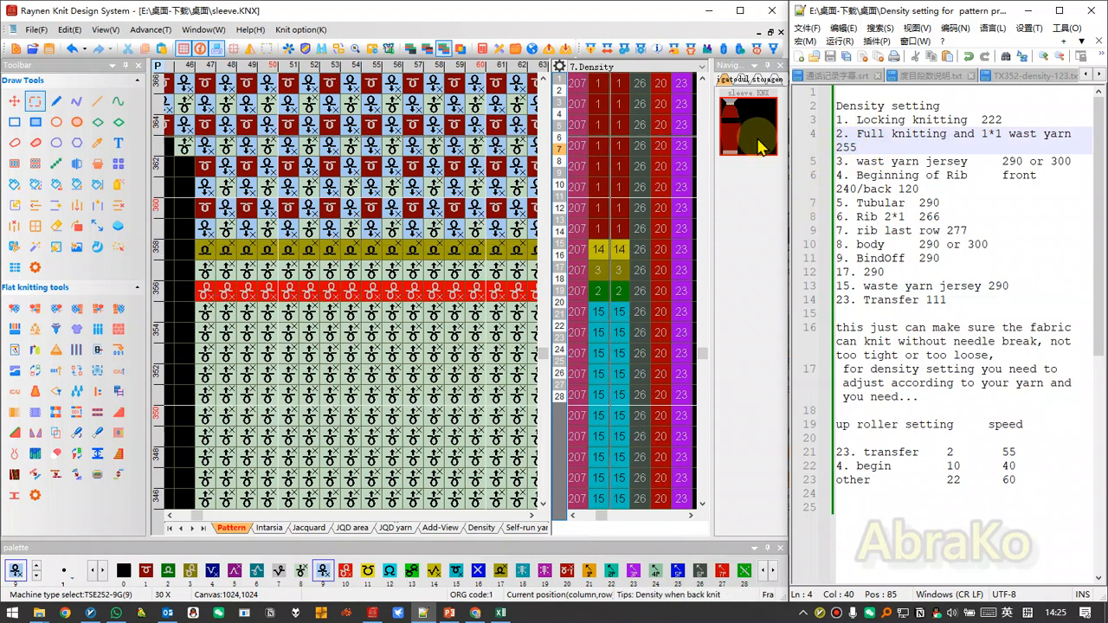
{"action": "scroll", "coordinate": [366, 265], "scroll_direction": "down", "scroll_amount": 5}
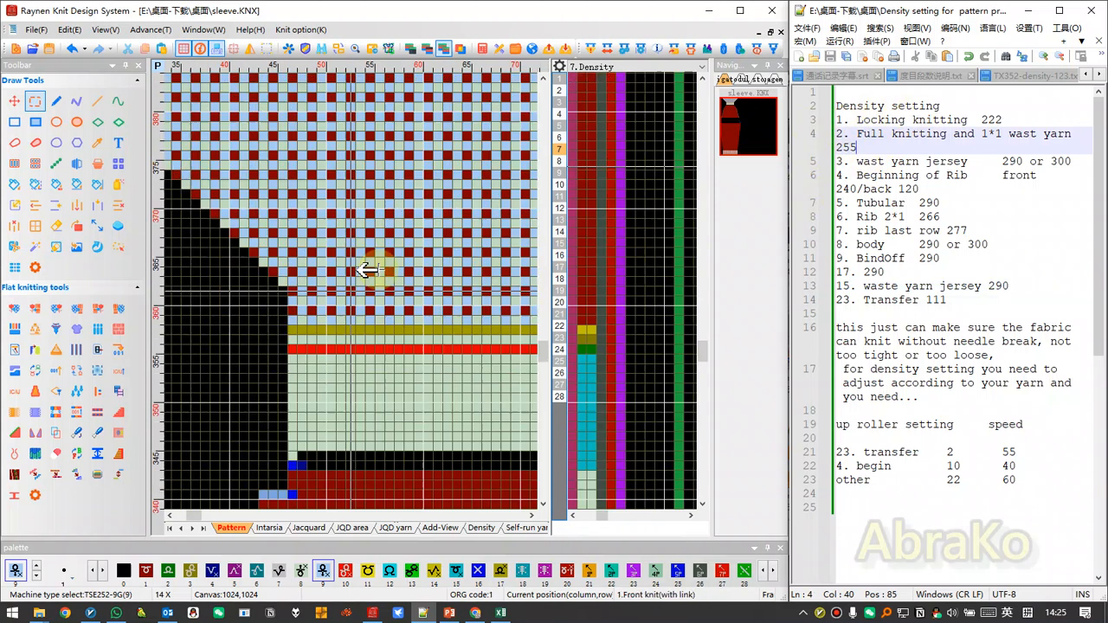
{"action": "scroll", "coordinate": [202, 293], "scroll_direction": "down", "scroll_amount": 2}
{"action": "scroll", "coordinate": [354, 292], "scroll_direction": "up", "scroll_amount": 3}
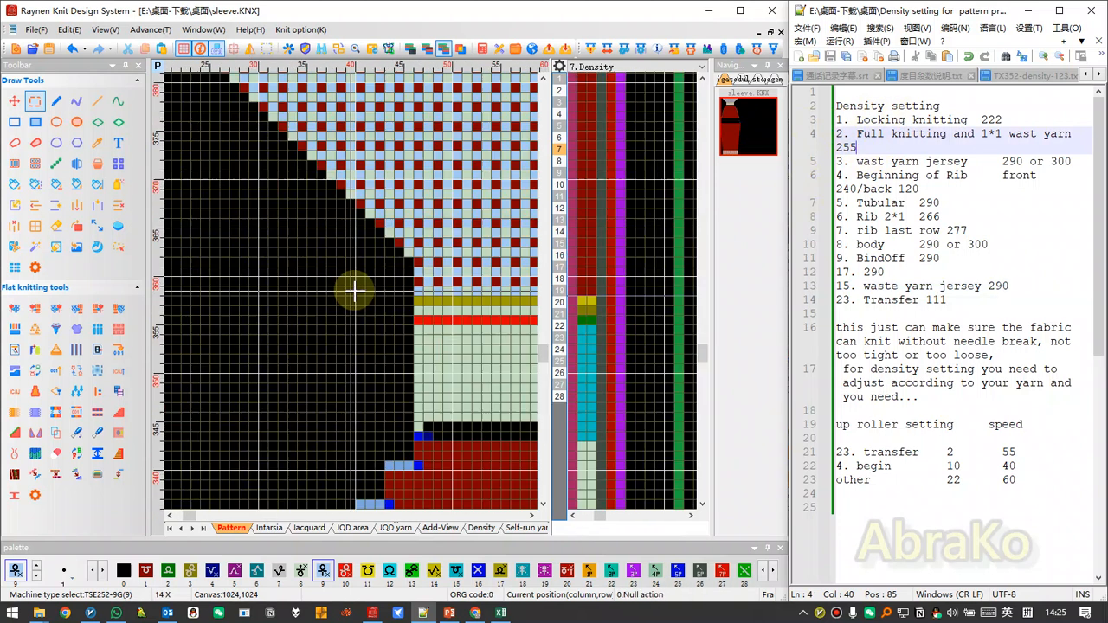
Examine the stepped narrowing transfers along the sleeve cap's left edge together with the density group 23 column for transfers.
{"action": "scroll", "coordinate": [355, 292], "scroll_direction": "up", "scroll_amount": 3}
{"action": "scroll", "coordinate": [351, 292], "scroll_direction": "down", "scroll_amount": 2}
{"action": "scroll", "coordinate": [185, 341], "scroll_direction": "up", "scroll_amount": 3}
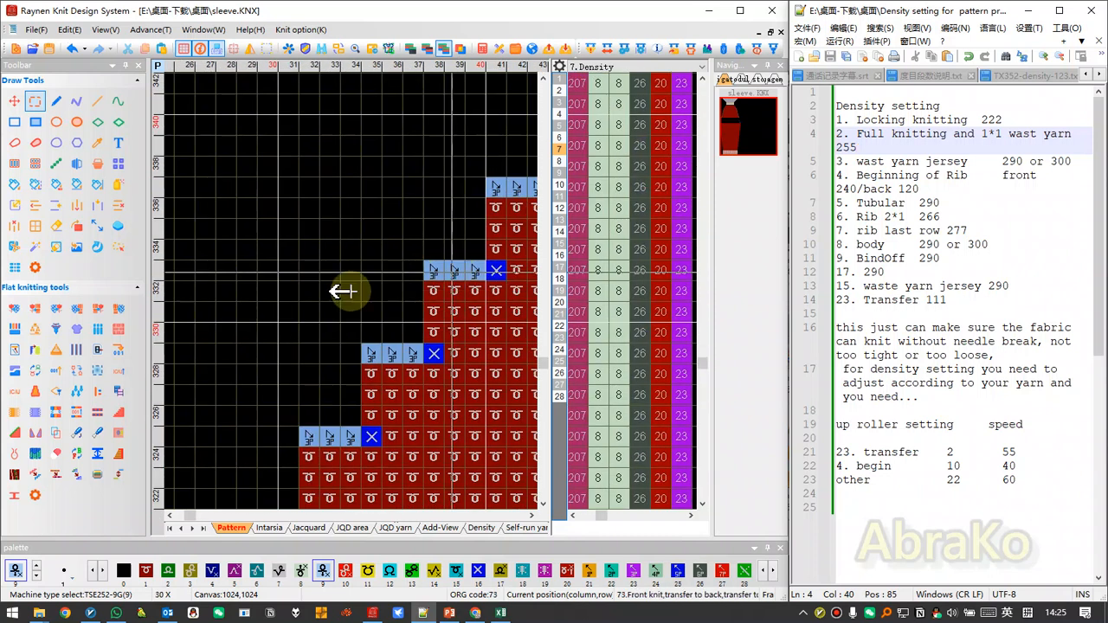
{"action": "scroll", "coordinate": [347, 290], "scroll_direction": "down", "scroll_amount": 2}
{"action": "scroll", "coordinate": [347, 291], "scroll_direction": "up", "scroll_amount": 2}
{"action": "left_click_drag", "start_coordinate": [552, 238], "coordinate": [487, 240]}
{"action": "scroll", "coordinate": [317, 289], "scroll_direction": "down", "scroll_amount": 1}
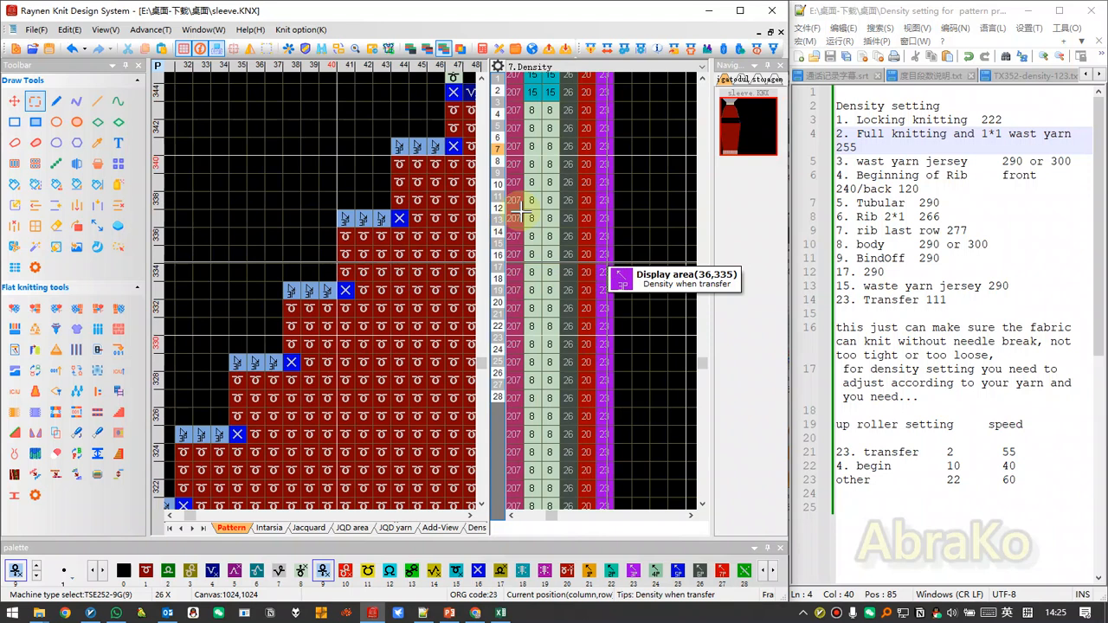
{"action": "left_click_drag", "start_coordinate": [489, 186], "coordinate": [545, 188]}
Review the sleeve body's left edge and highlight the note "make sure the fabric can knit without needle break".
{"action": "scroll", "coordinate": [354, 289], "scroll_direction": "down", "scroll_amount": 10}
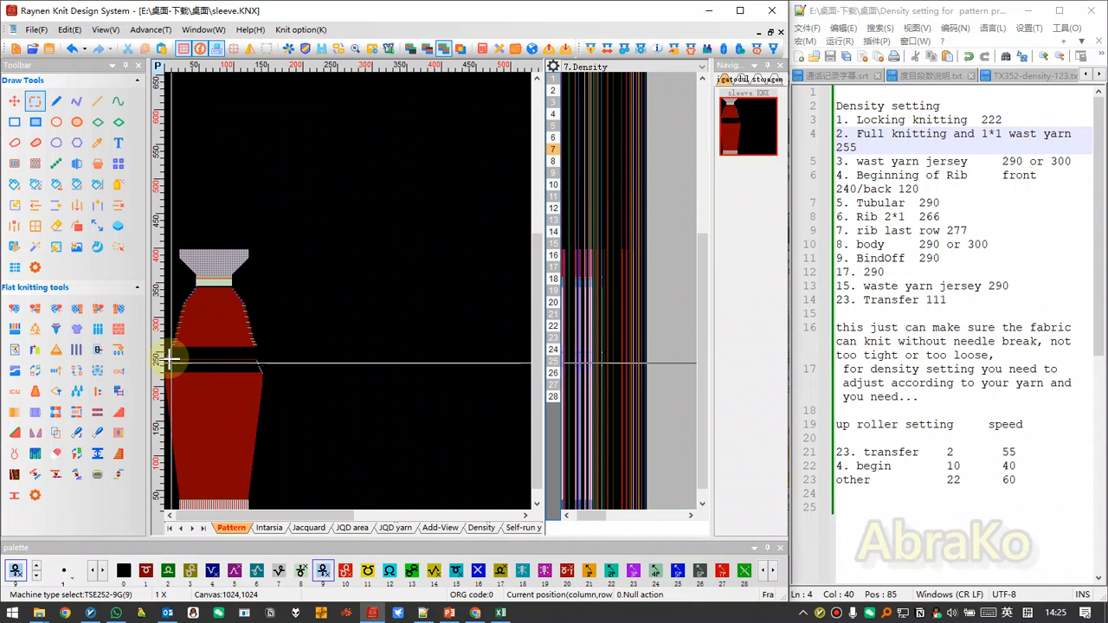
{"action": "scroll", "coordinate": [174, 360], "scroll_direction": "up", "scroll_amount": 3}
{"action": "scroll", "coordinate": [210, 292], "scroll_direction": "up", "scroll_amount": 3}
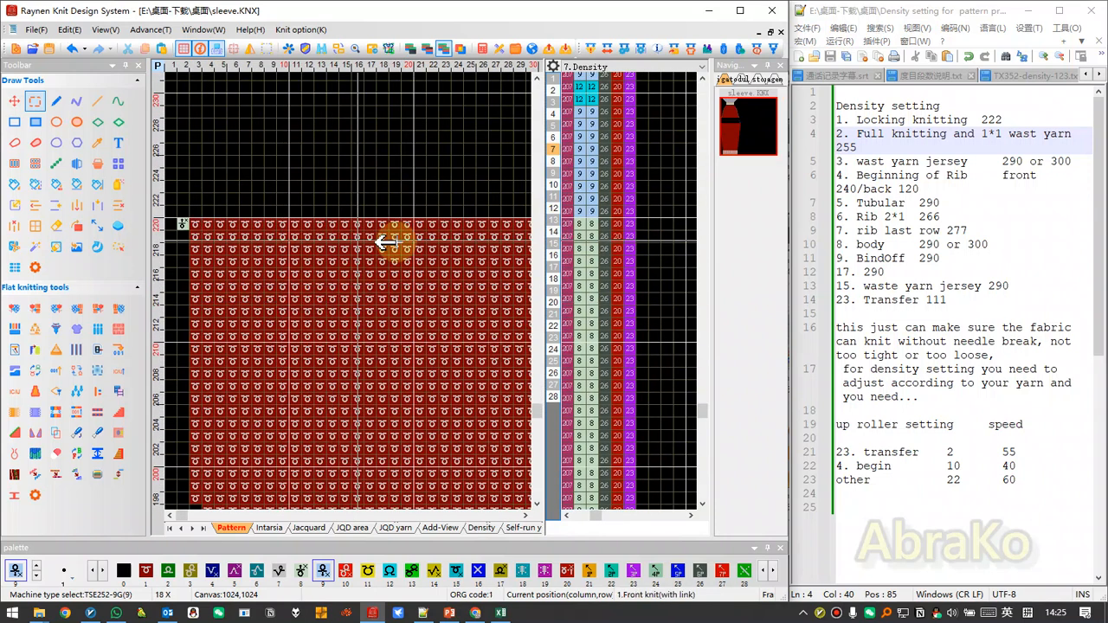
{"action": "scroll", "coordinate": [274, 304], "scroll_direction": "down", "scroll_amount": 3}
{"action": "scroll", "coordinate": [217, 307], "scroll_direction": "down", "scroll_amount": 1}
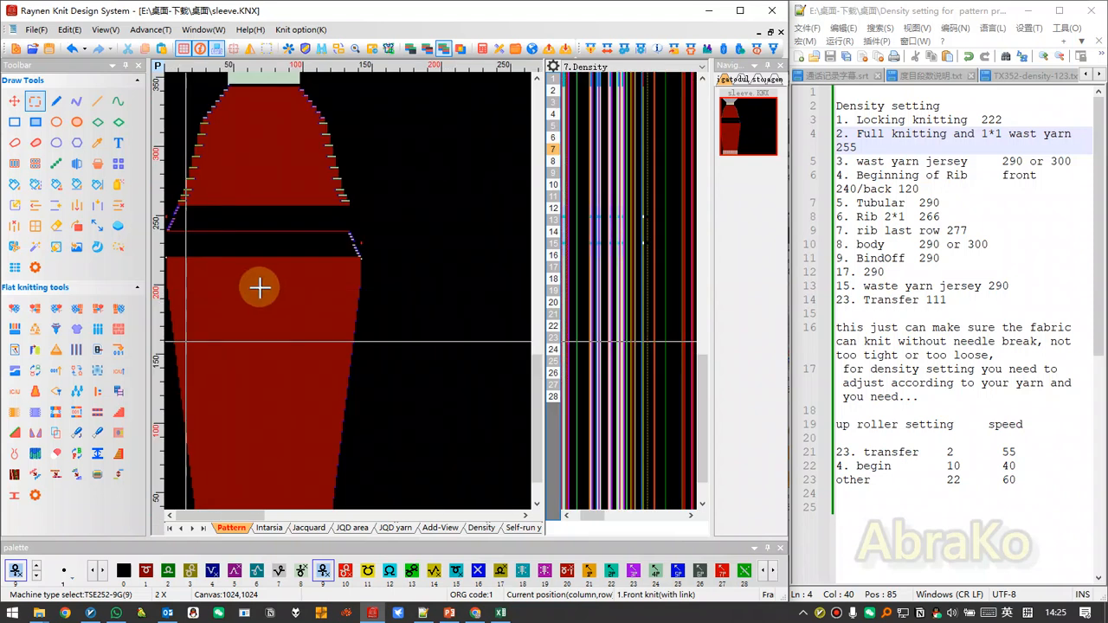
{"action": "scroll", "coordinate": [260, 286], "scroll_direction": "up", "scroll_amount": 2}
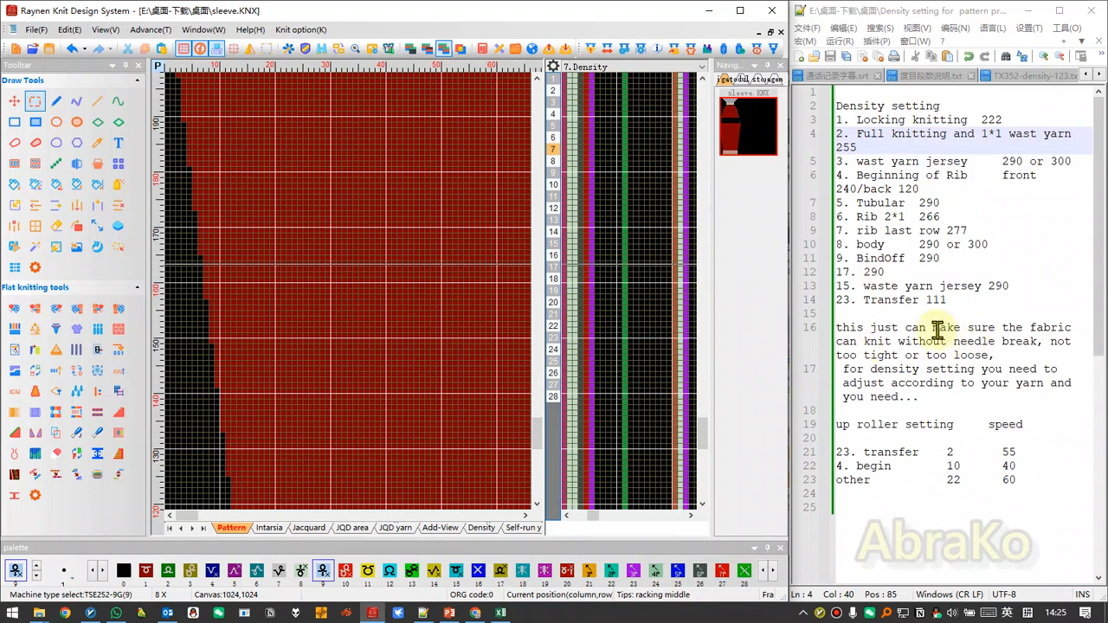
{"action": "left_click_drag", "start_coordinate": [939, 329], "coordinate": [987, 344]}
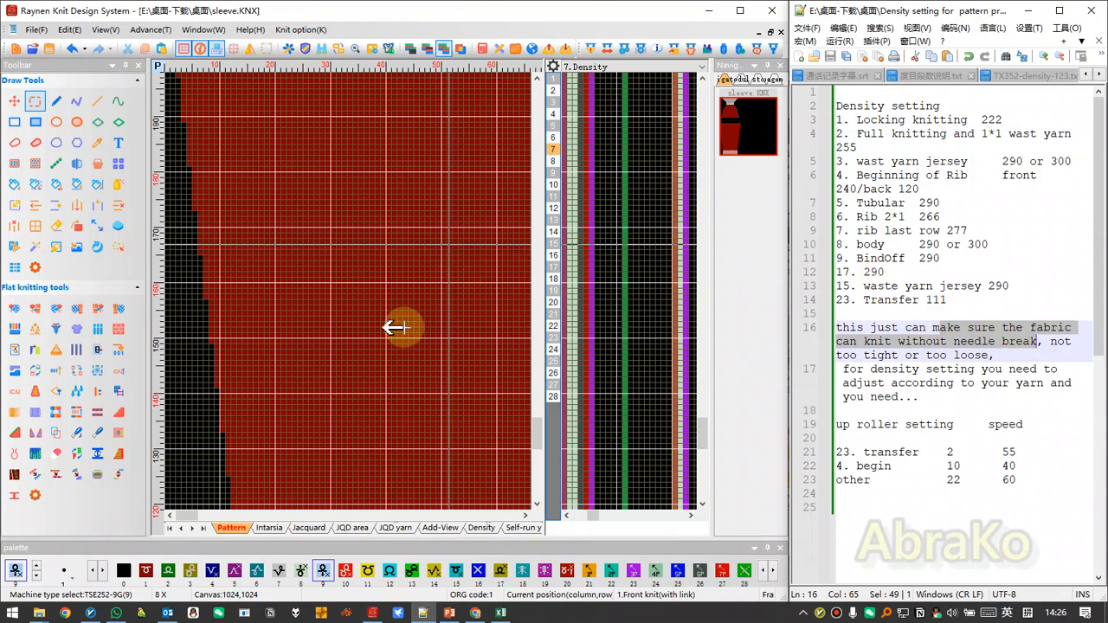
Highlight the note on adjusting density to "your yarn and you need..." and go to the up roller setting and speed heading.
{"action": "scroll", "coordinate": [276, 291], "scroll_direction": "down", "scroll_amount": 1}
{"action": "scroll", "coordinate": [285, 289], "scroll_direction": "up", "scroll_amount": 2}
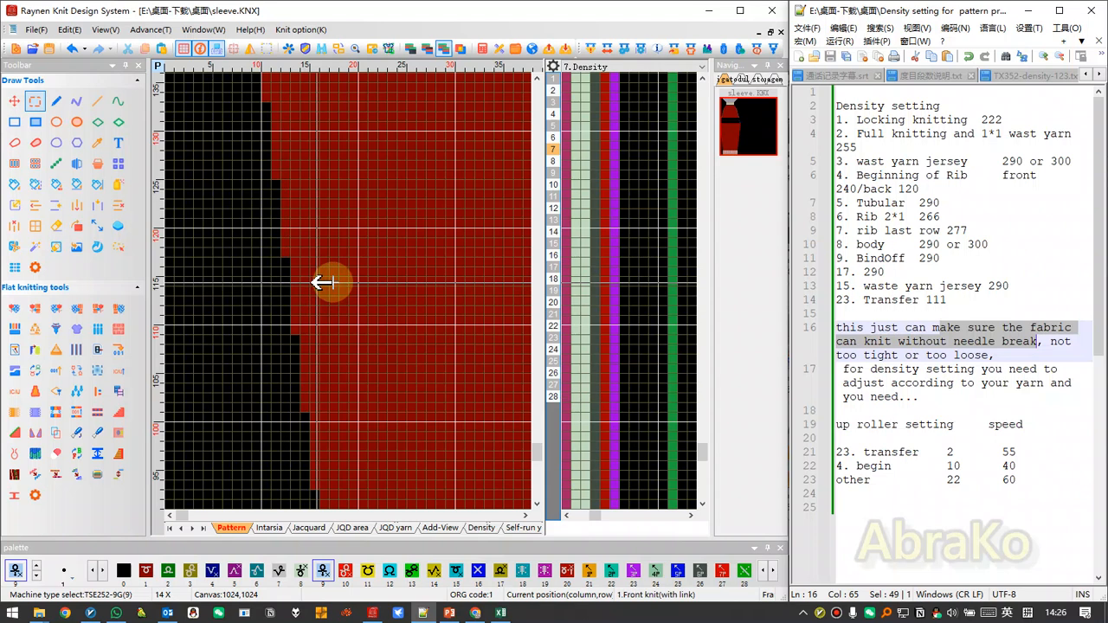
{"action": "scroll", "coordinate": [336, 291], "scroll_direction": "up", "scroll_amount": 2}
{"action": "scroll", "coordinate": [338, 291], "scroll_direction": "up", "scroll_amount": 1}
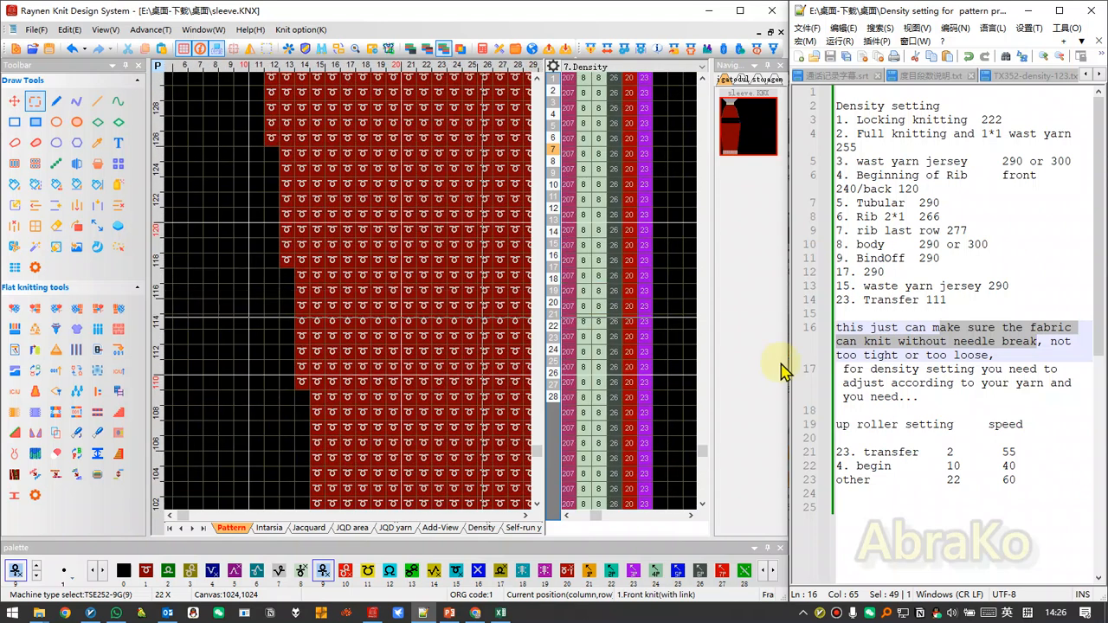
{"action": "left_click_drag", "start_coordinate": [936, 402], "coordinate": [983, 385]}
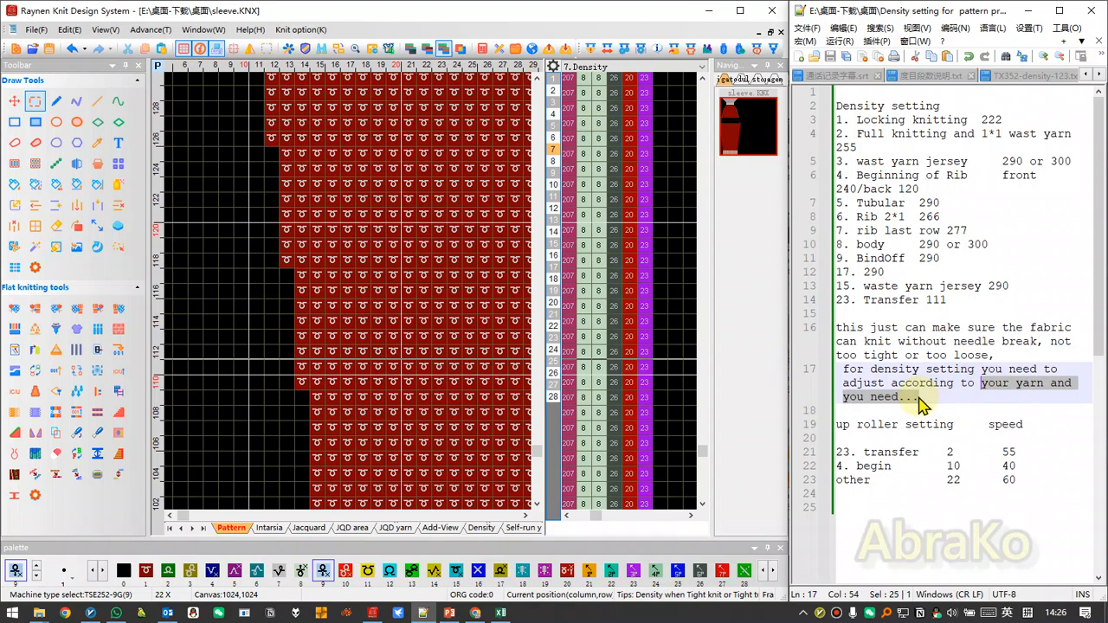
{"action": "left_click", "coordinate": [1001, 216]}
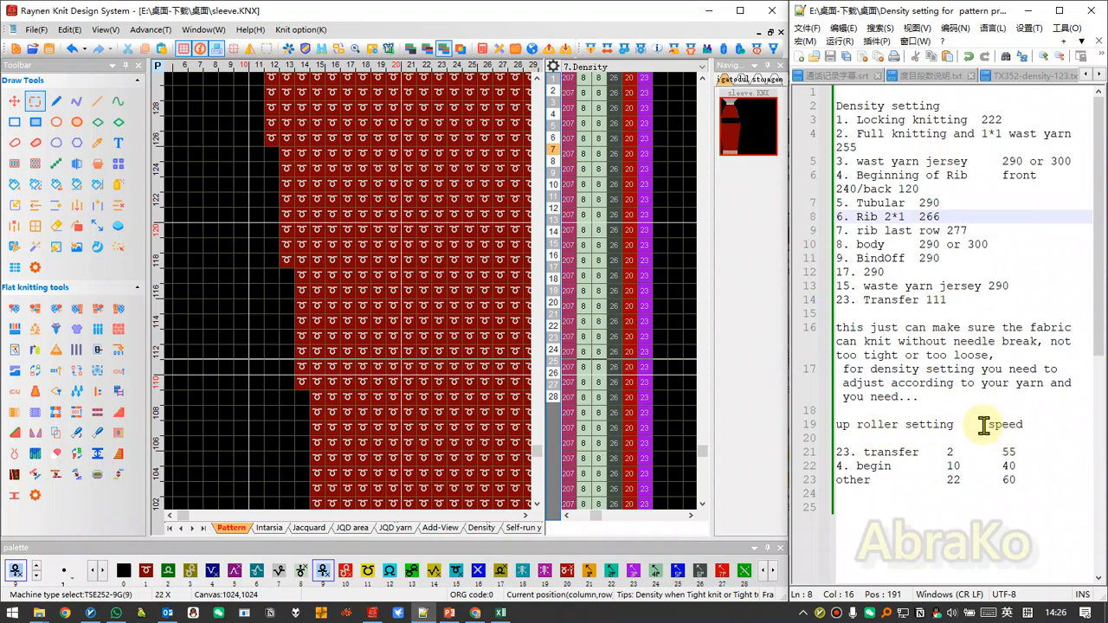
{"action": "double_click", "coordinate": [1017, 424]}
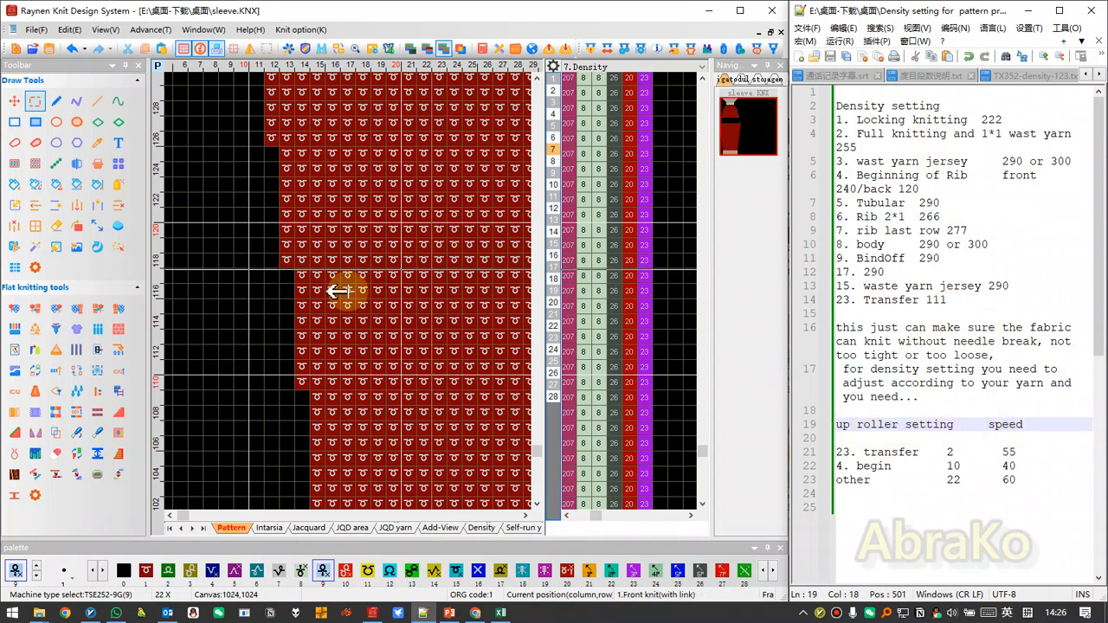
Examine the starting rows at the sleeve's lower edge and highlight the transfer speed 55 in the notes.
{"action": "scroll", "coordinate": [183, 431], "scroll_direction": "down", "scroll_amount": 8}
{"action": "scroll", "coordinate": [192, 501], "scroll_direction": "up", "scroll_amount": 8}
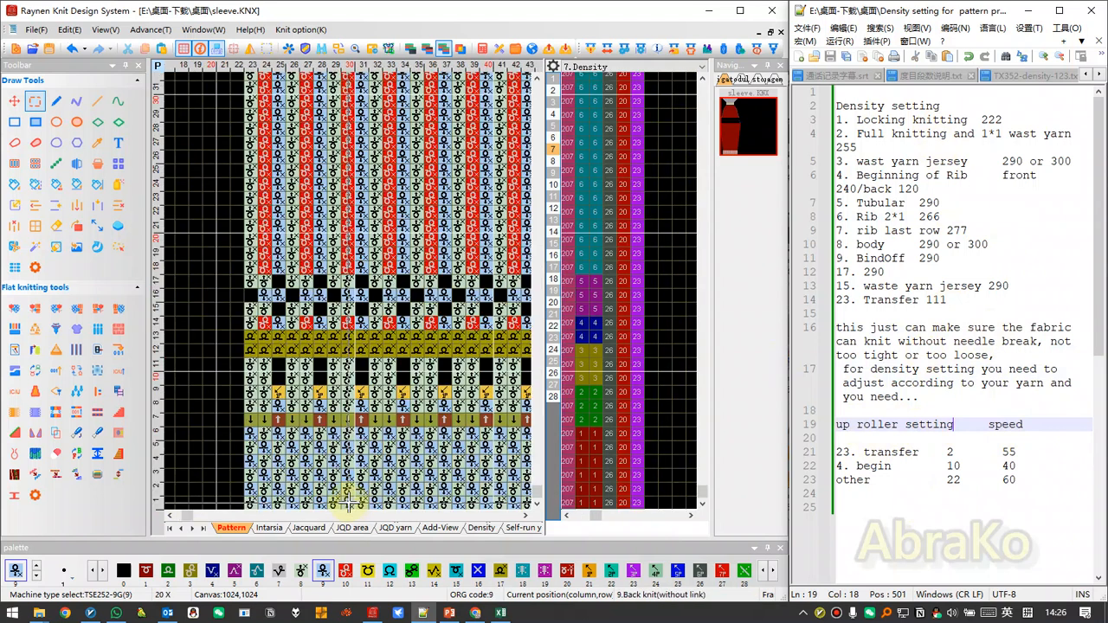
{"action": "scroll", "coordinate": [298, 418], "scroll_direction": "up", "scroll_amount": 2}
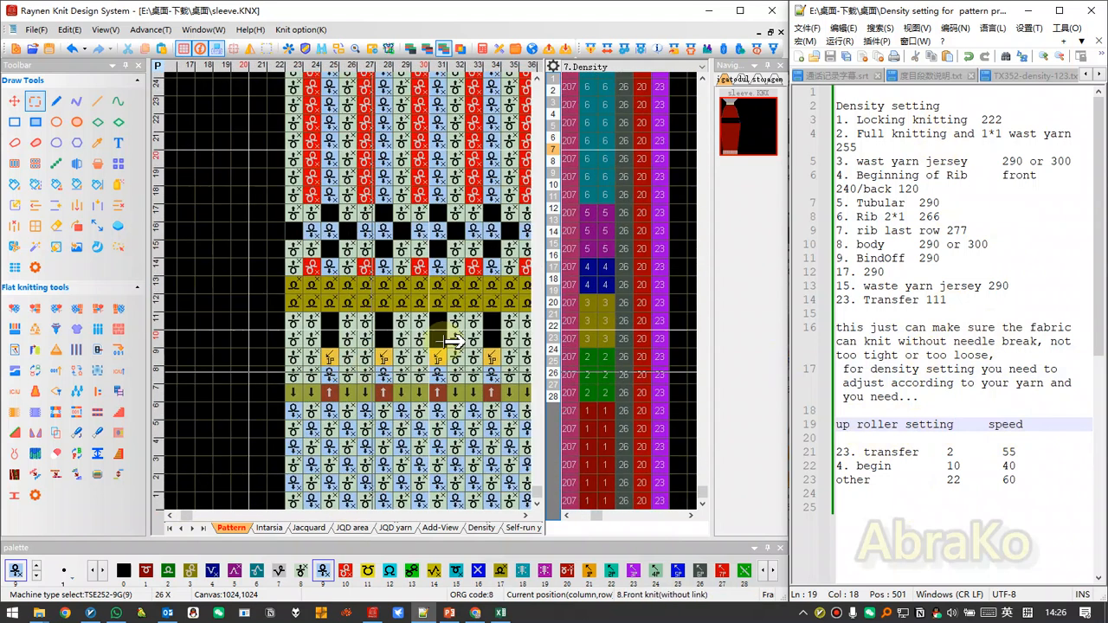
{"action": "scroll", "coordinate": [338, 336], "scroll_direction": "down", "scroll_amount": 1}
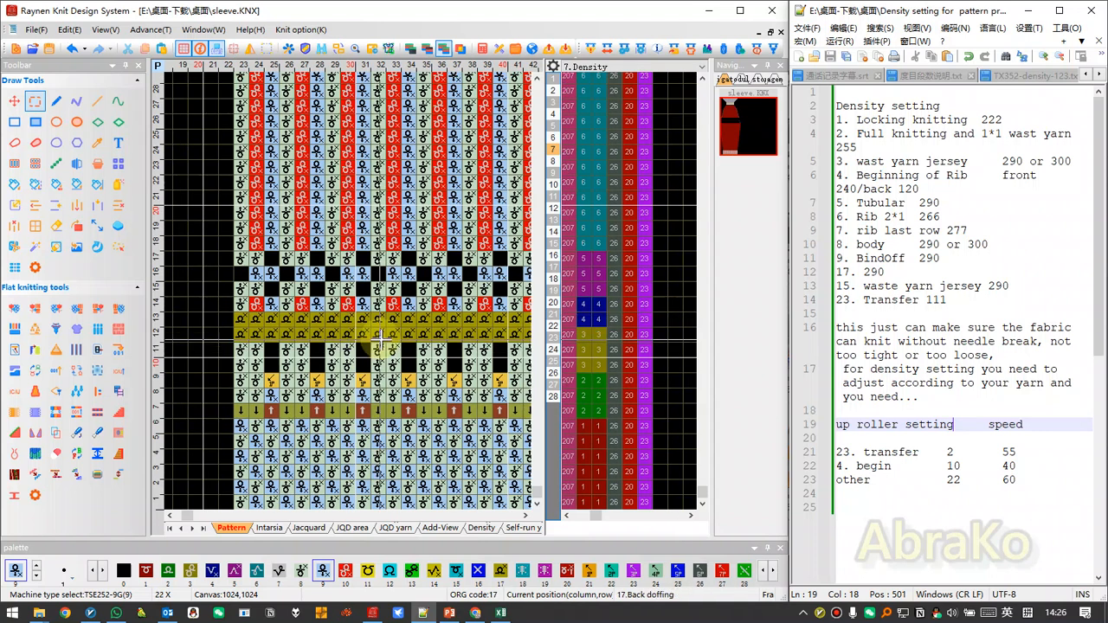
{"action": "left_click", "coordinate": [1006, 452]}
{"action": "left_click_drag", "start_coordinate": [1024, 425], "coordinate": [1026, 455]}
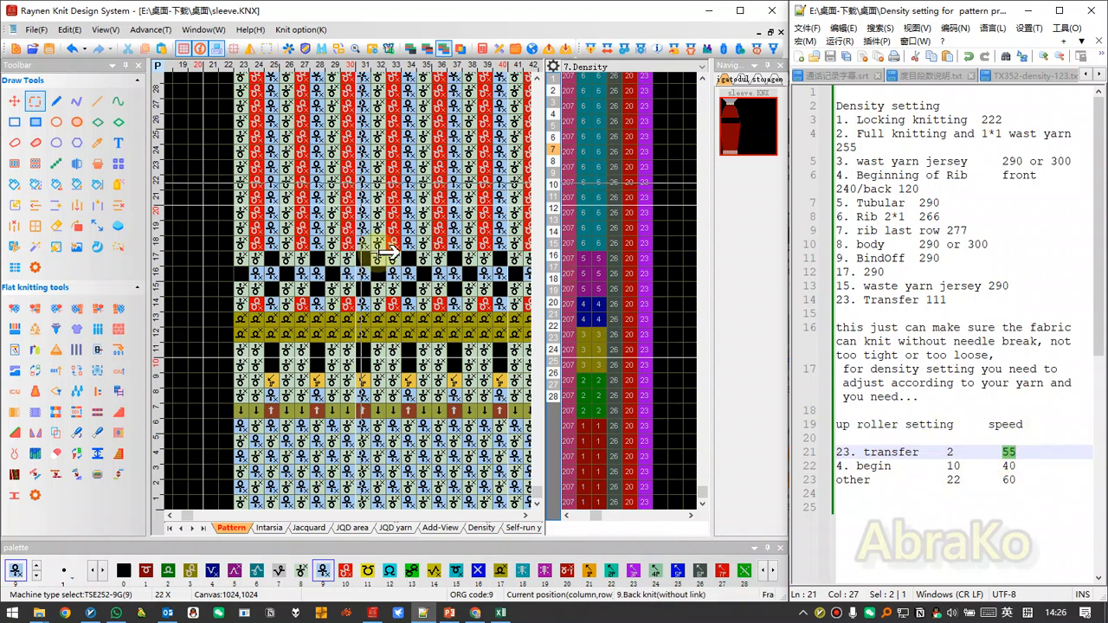
Review the sleeve's cuff from the waste yarn rows through the rib to the start of the body, alongside their density groups.
{"action": "scroll", "coordinate": [211, 460], "scroll_direction": "down", "scroll_amount": 5}
{"action": "scroll", "coordinate": [211, 460], "scroll_direction": "down", "scroll_amount": 2}
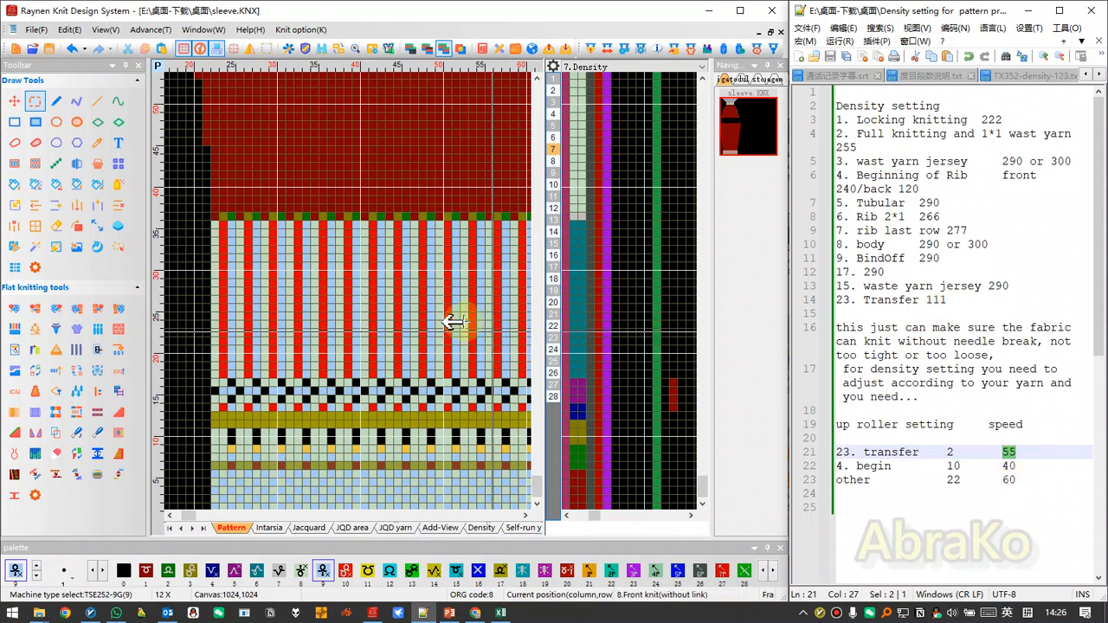
{"action": "scroll", "coordinate": [347, 457], "scroll_direction": "down", "scroll_amount": 1}
{"action": "scroll", "coordinate": [347, 458], "scroll_direction": "up", "scroll_amount": 3}
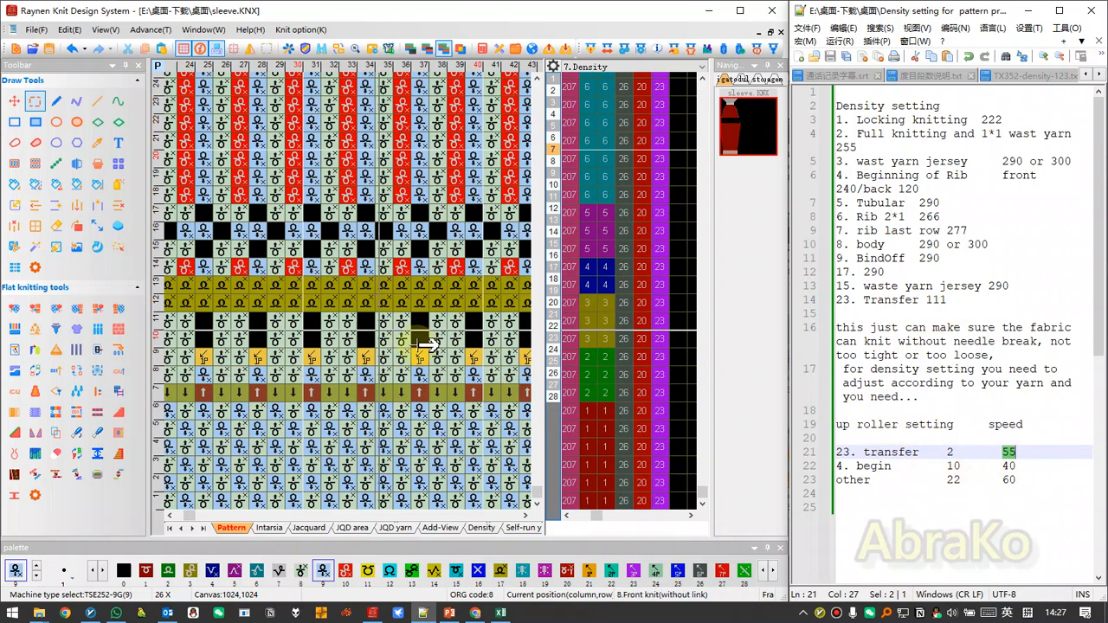
{"action": "scroll", "coordinate": [267, 437], "scroll_direction": "down", "scroll_amount": 5}
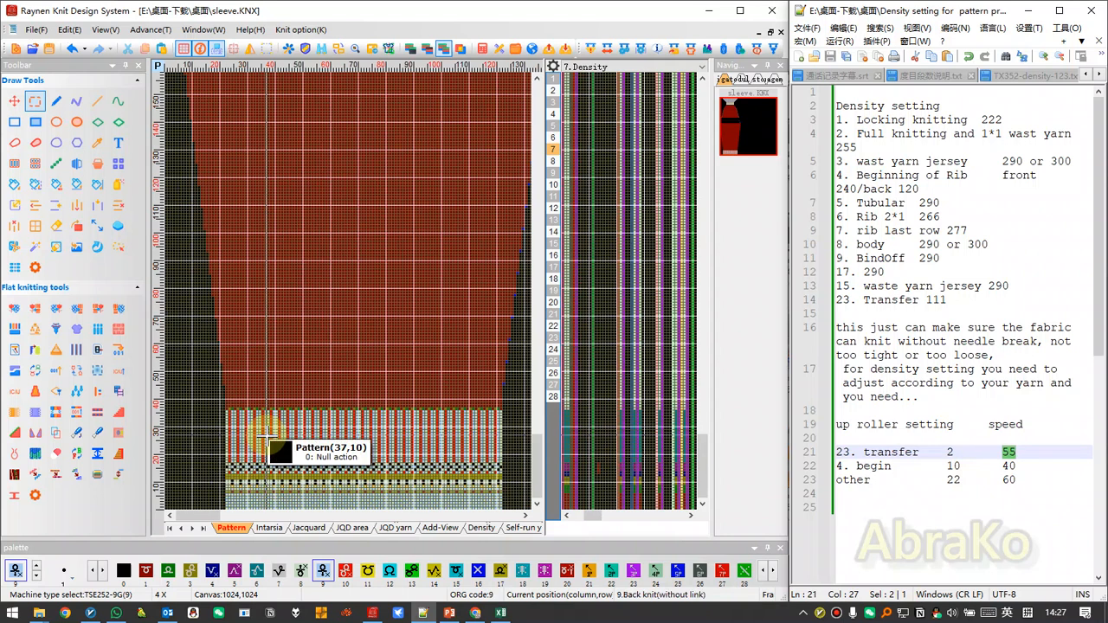
{"action": "scroll", "coordinate": [349, 291], "scroll_direction": "up", "scroll_amount": 4}
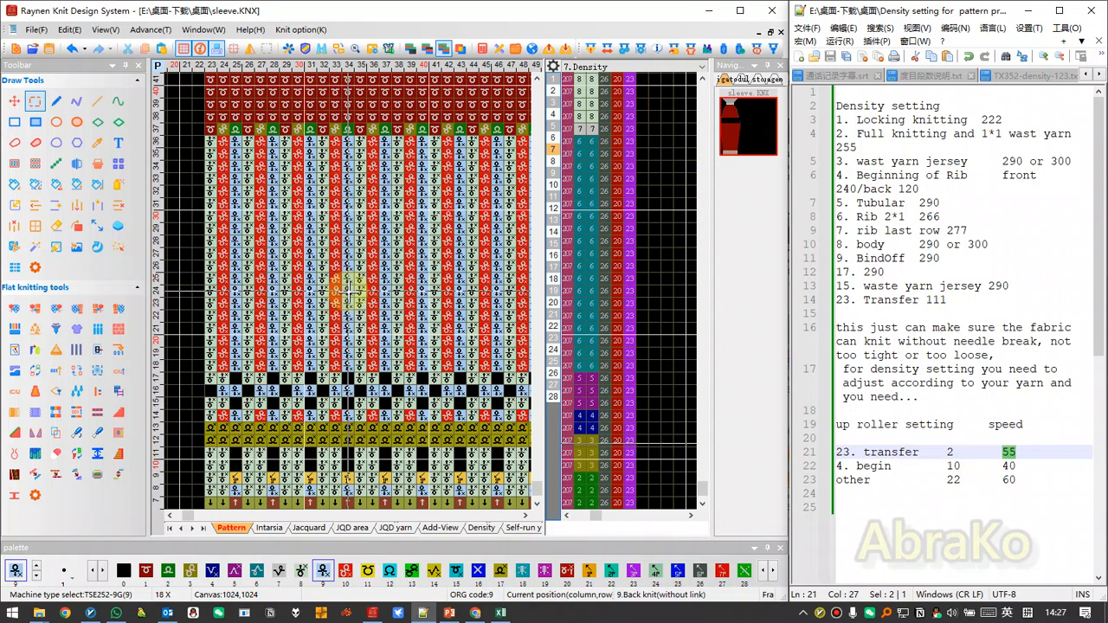